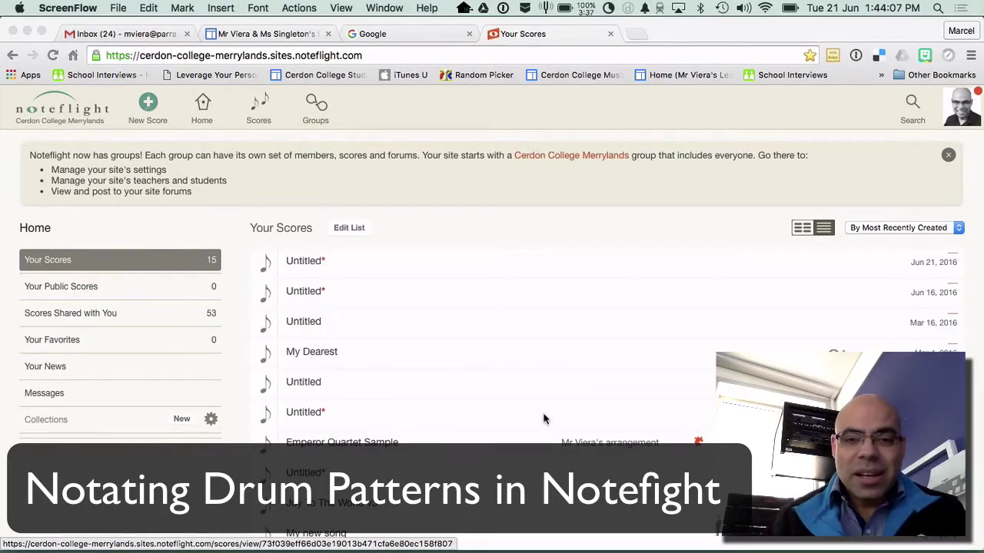
Step: Switch to Preview and scroll to the top of page 1 of the DIY Drum Patterns worksheet
key("super+Tab")
key("super+Tab")
key("super+Tab")
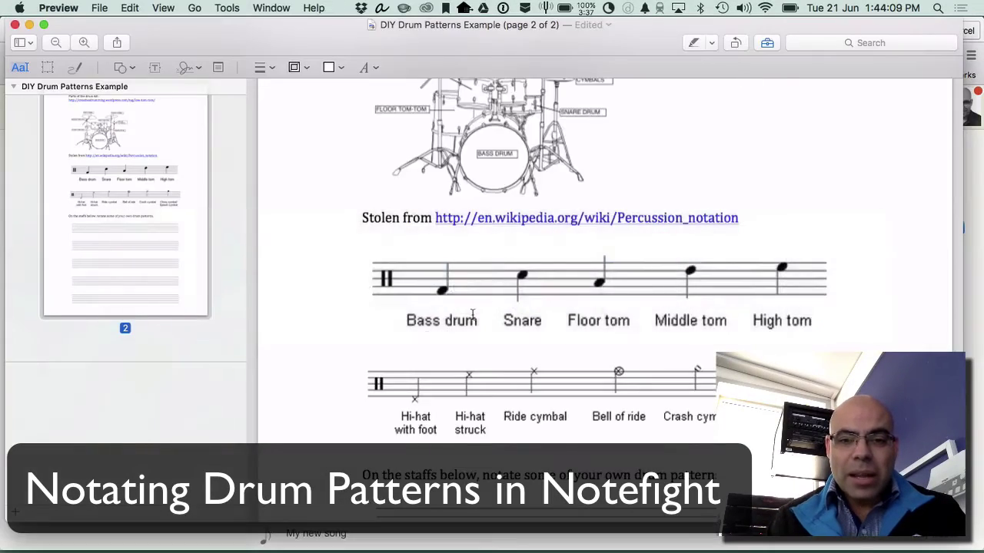
scroll(469, 308, "up", 15)
scroll(471, 315, "up", 8)
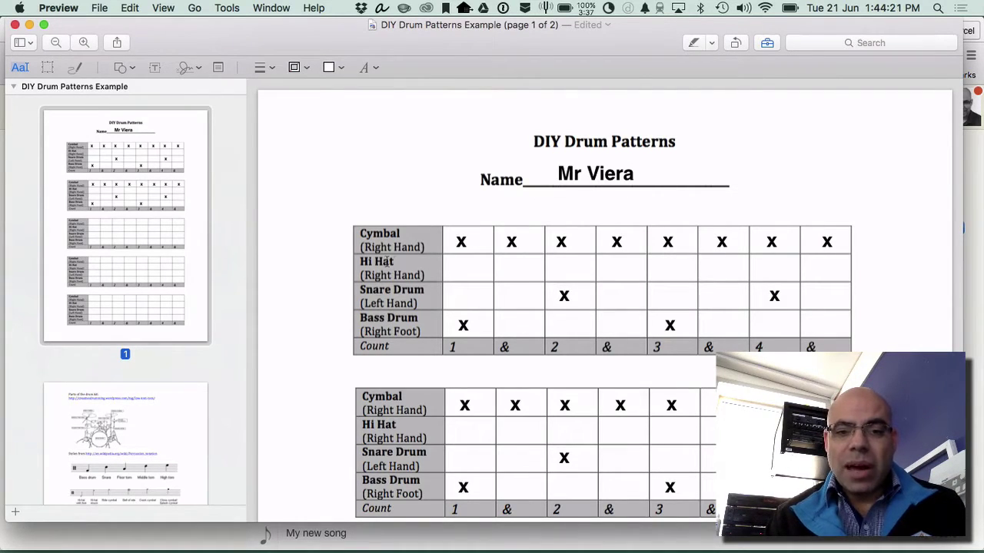
Step: Select the eight Cymbal-row X marks, then nudge the last one slightly
left_click(461, 241)
left_click(511, 241, "shift")
left_click(563, 241, "shift")
left_click(615, 241, "shift")
left_click(664, 242, "shift")
left_click(725, 242, "shift")
left_click(772, 241, "shift")
left_click(826, 242, "shift")
left_click(825, 242)
mouse_move(826, 242)
left_mouse_down()
mouse_move(823, 261)
mouse_move(819, 240)
left_mouse_up()
Step: Reselect all eight Cymbal X marks, drag them down into the Hi Hat row, and deselect
left_click(470, 240)
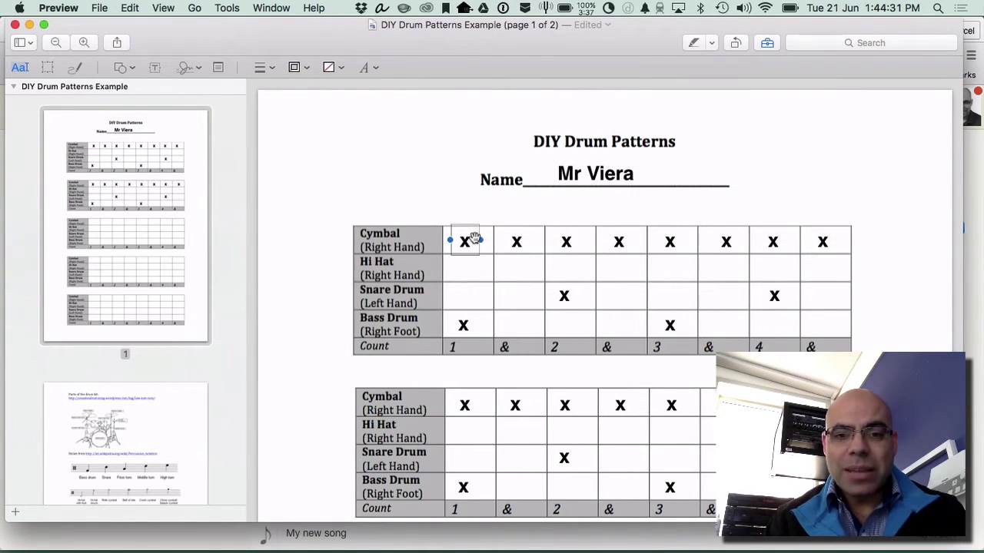
left_click(518, 241, "shift")
left_click(567, 242, "shift")
left_click(621, 242, "shift")
left_click(670, 243, "shift")
left_click(728, 242, "shift")
left_click(774, 242, "shift")
left_click(821, 241, "shift")
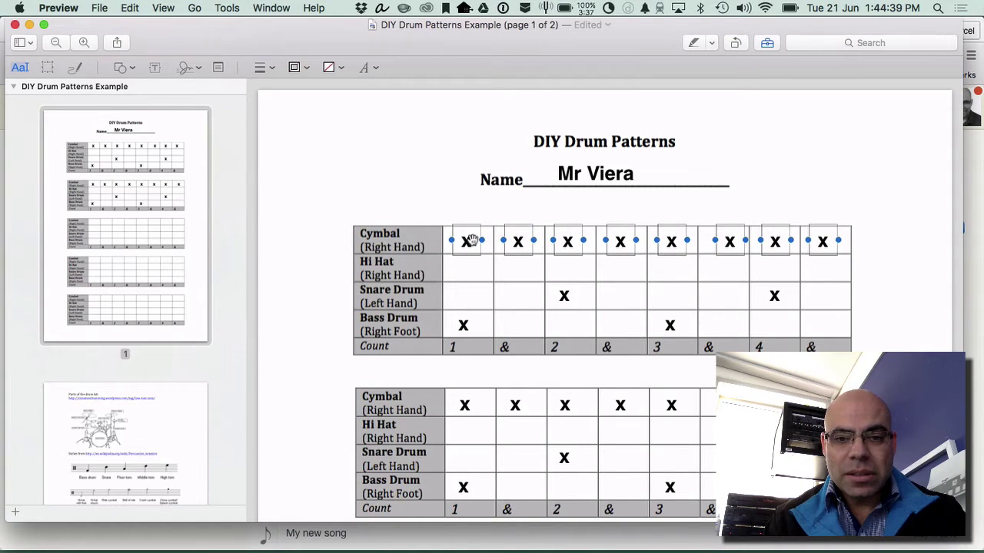
left_click_drag(473, 241, 474, 267)
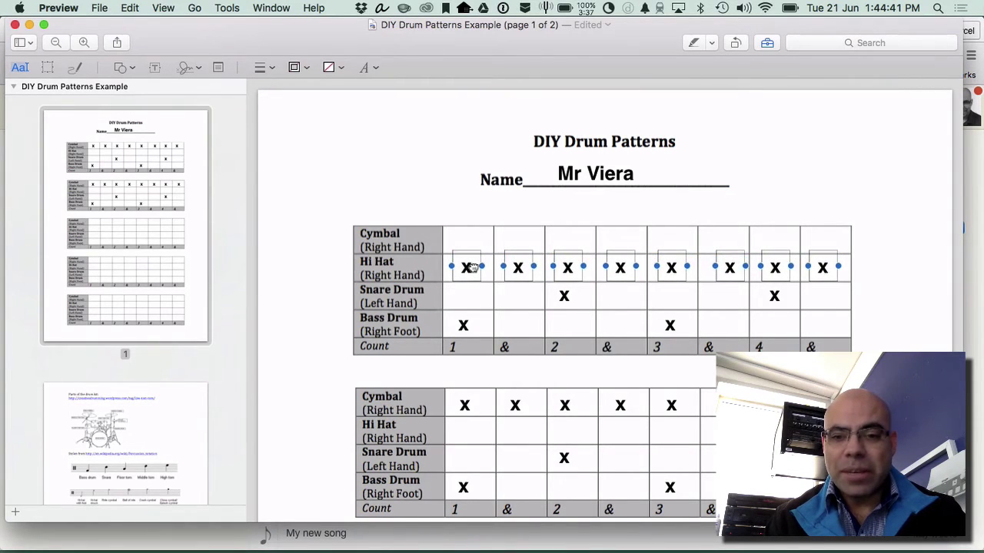
left_click(476, 335)
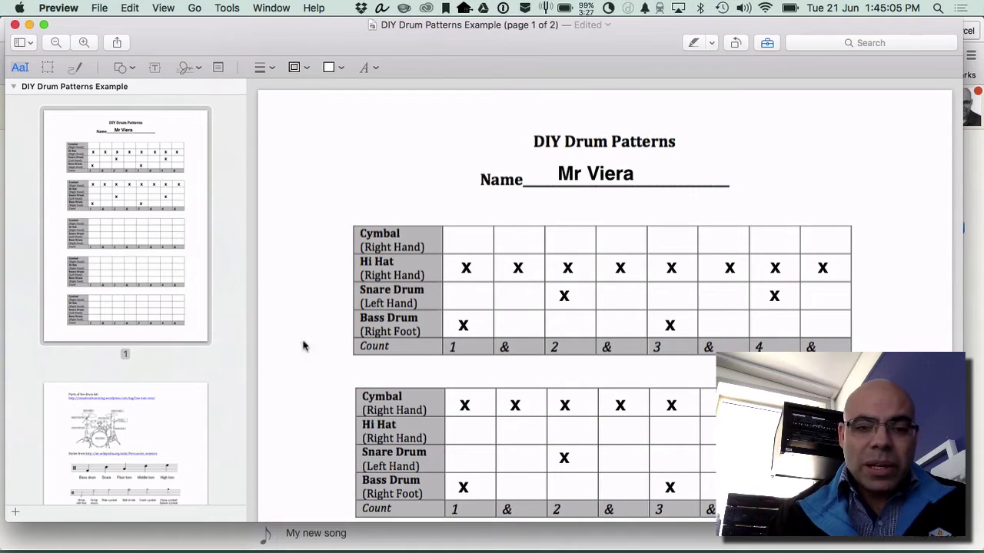
Step: Scroll through the PDF to review the drum-kit diagram and percussion notation key on page 2
scroll(199, 419, "down", 2)
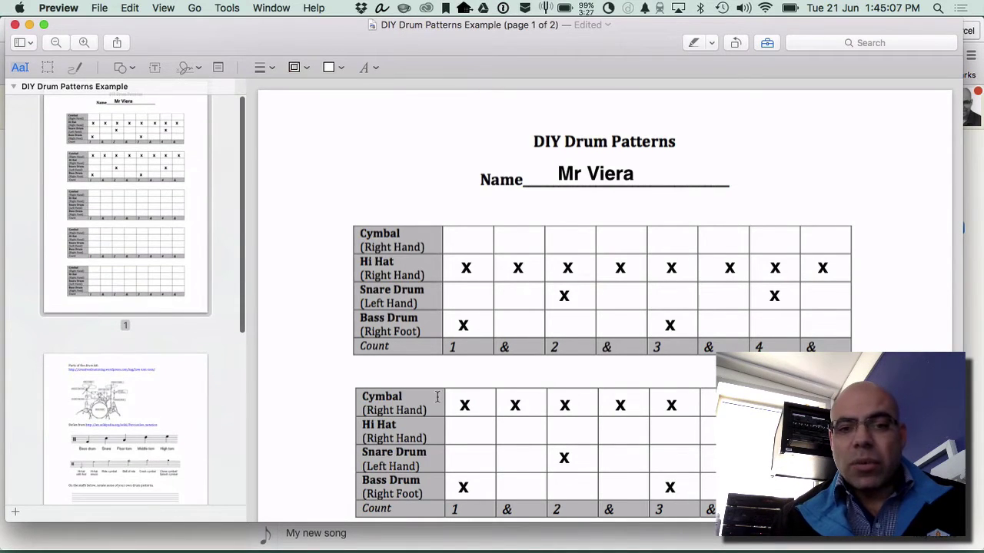
scroll(567, 321, "down", 1)
scroll(567, 321, "down", 15)
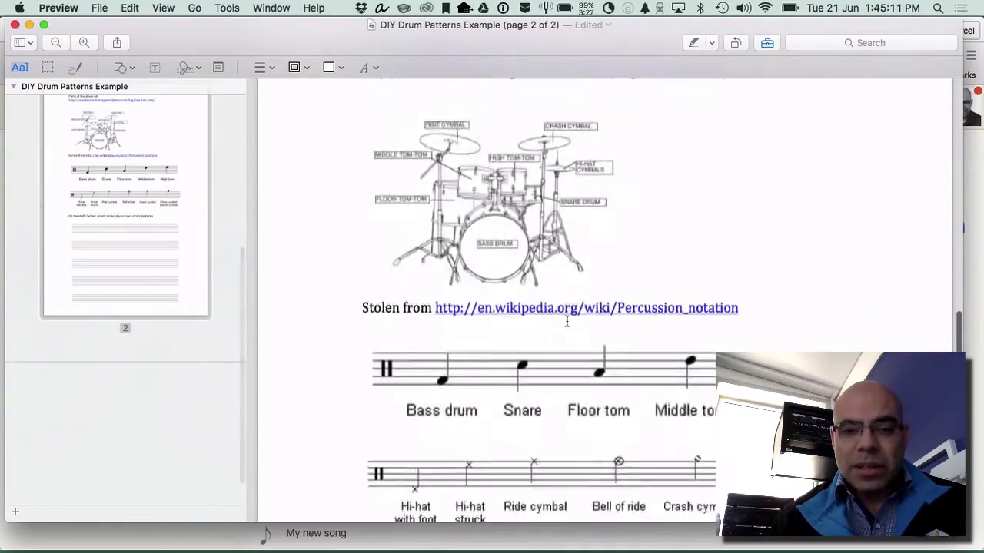
scroll(567, 321, "down", 3)
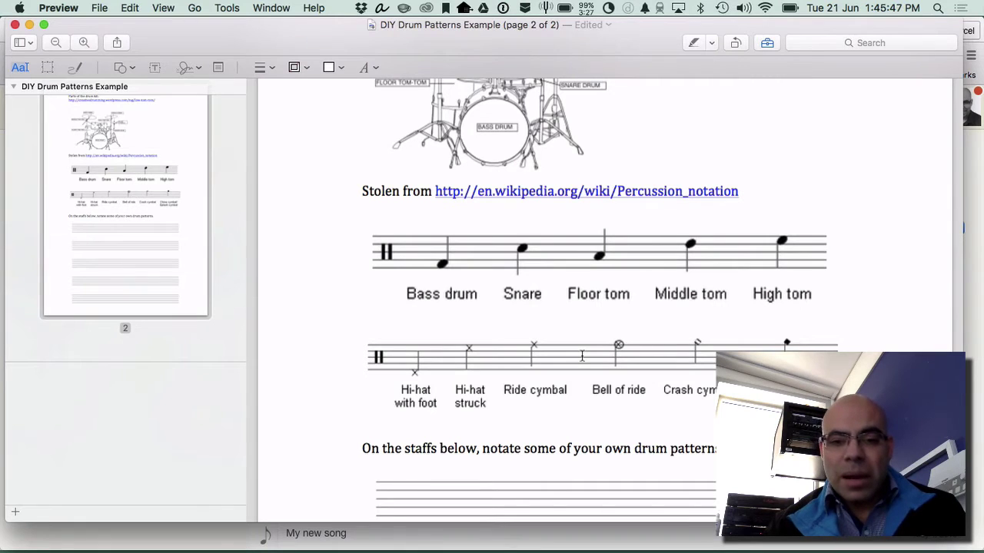
scroll(582, 356, "down", 3)
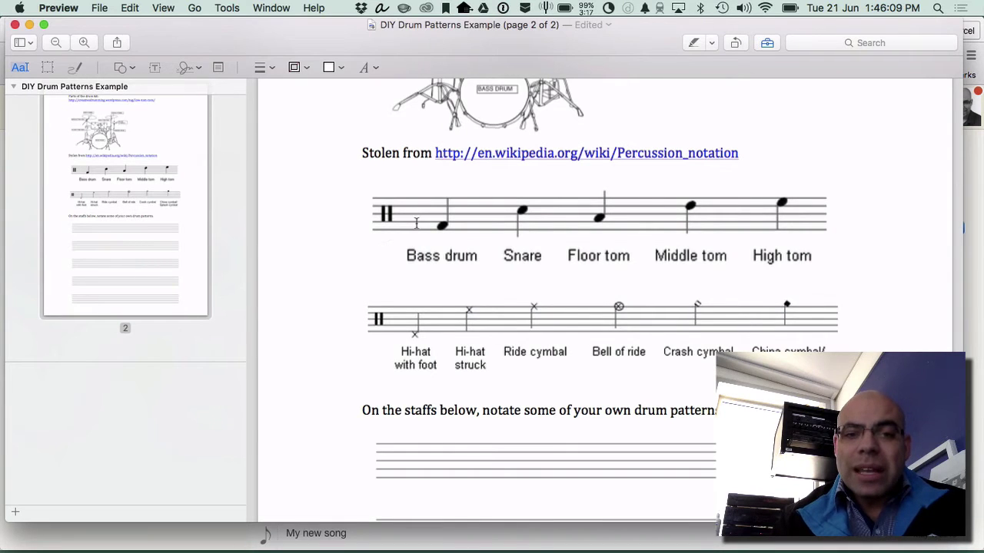
scroll(416, 222, "up", 15)
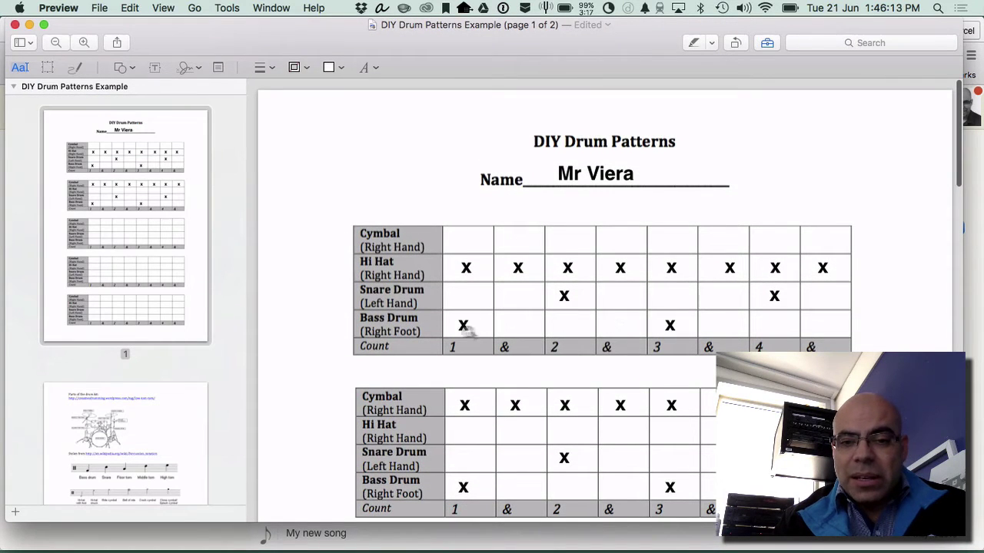
scroll(499, 367, "down", 15)
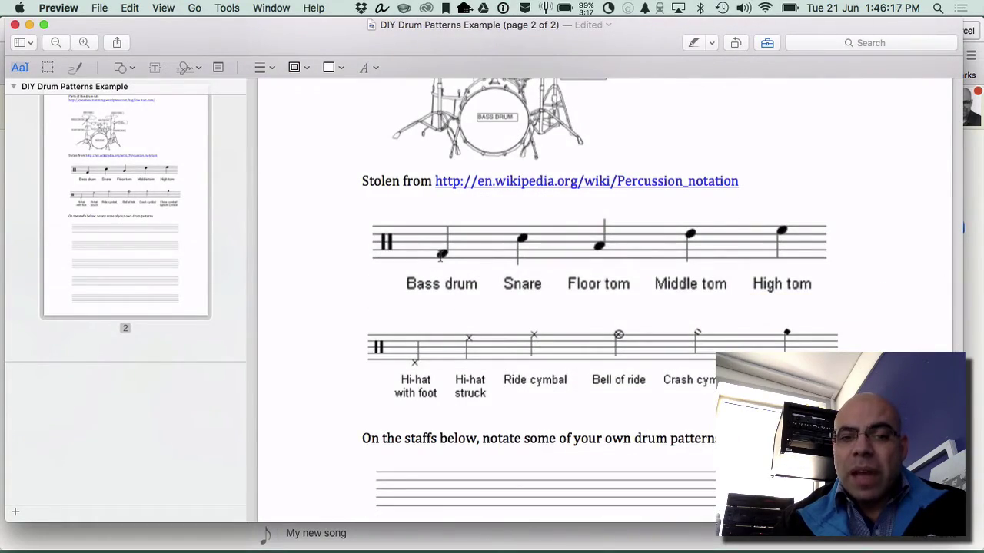
scroll(440, 256, "up", 12)
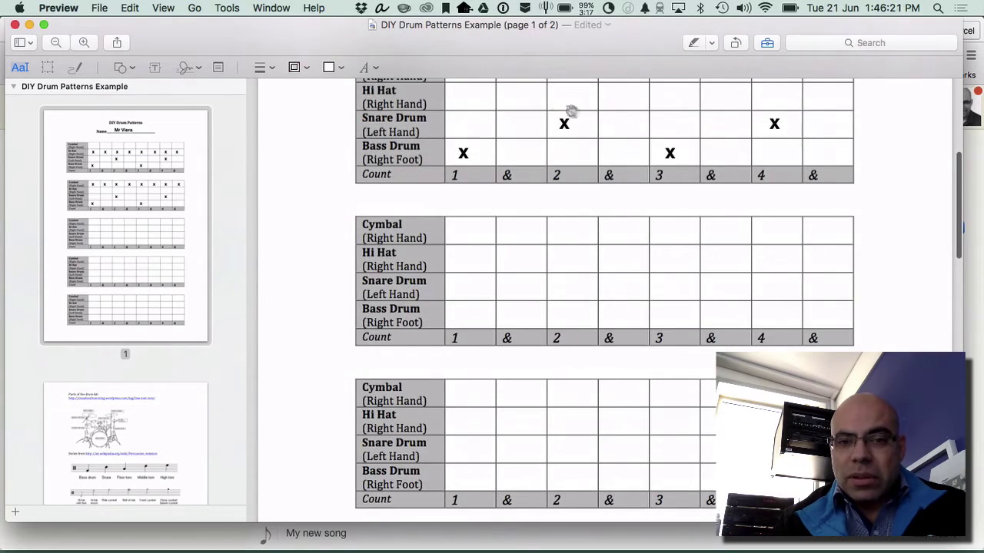
scroll(534, 187, "down", 12)
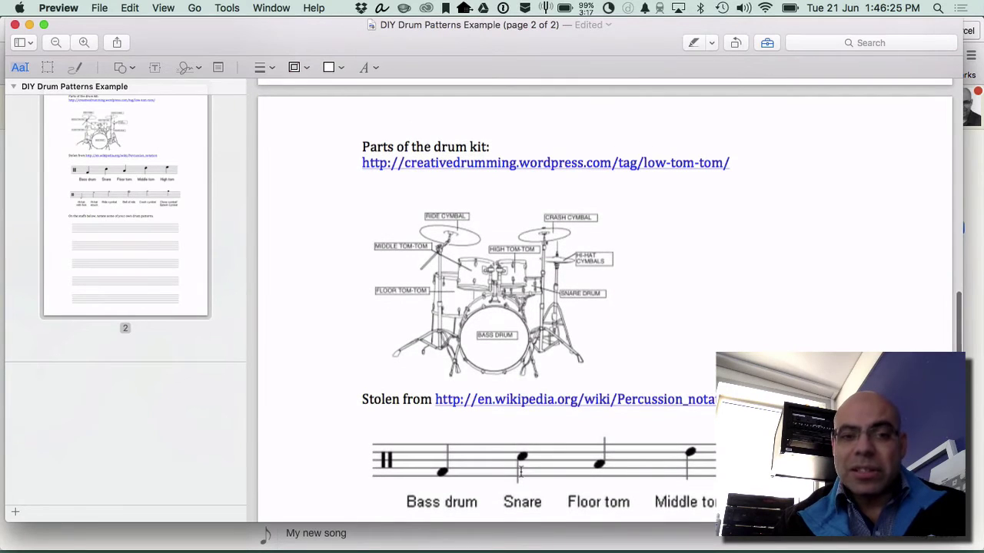
Step: Back in Noteflight, start a new score from a blank sheet with the Percussion template
key("super+Tab")
key("super+Tab")
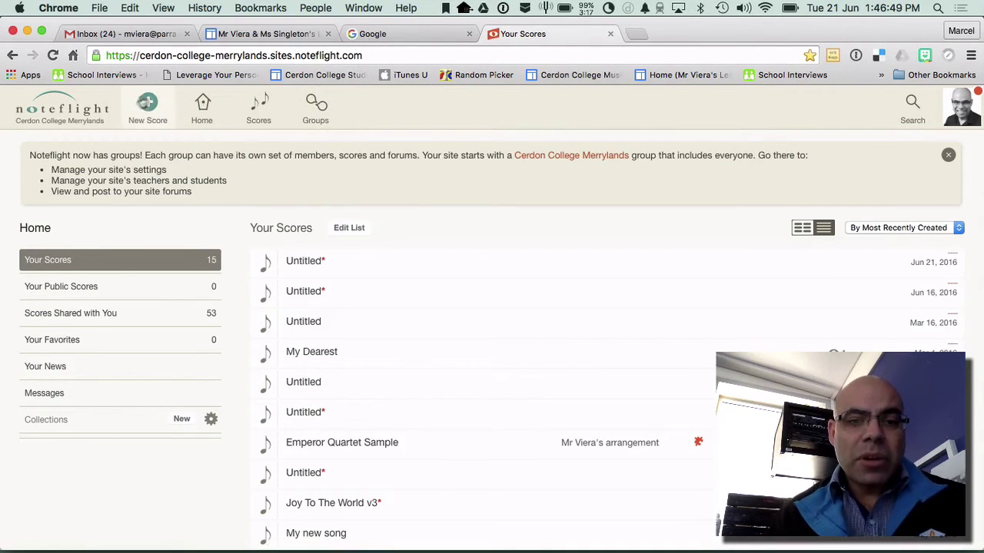
left_click(147, 105)
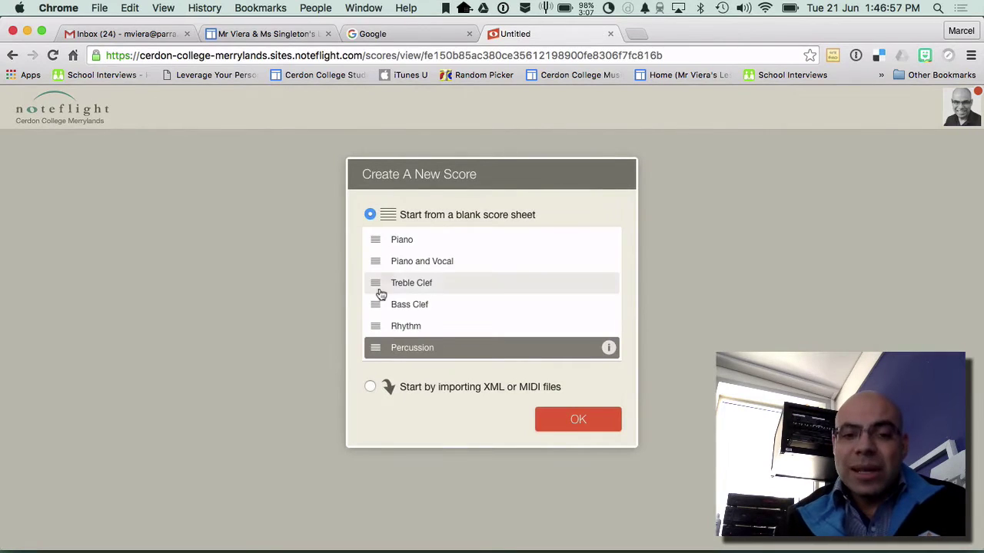
scroll(430, 291, "down", 3)
scroll(432, 290, "down", 10)
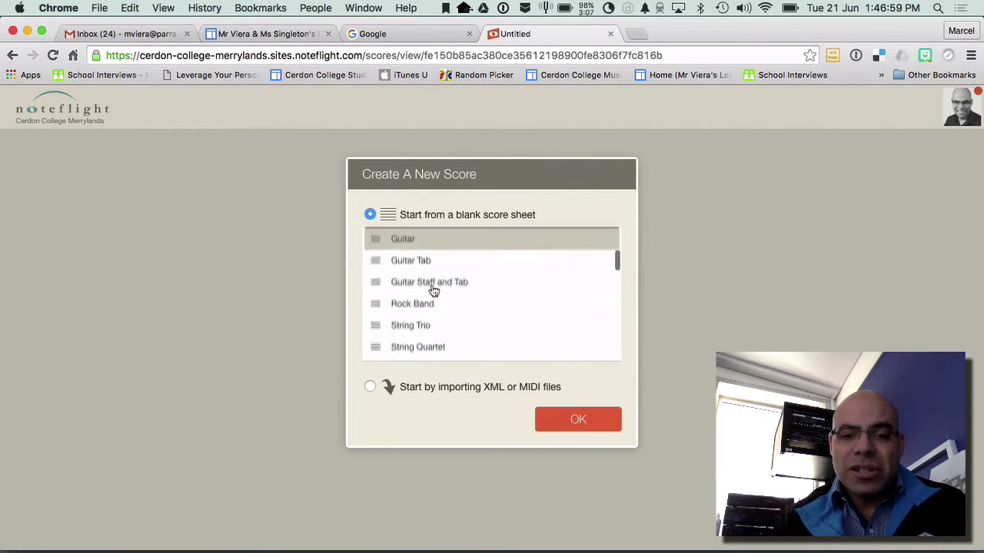
scroll(432, 290, "up", 13)
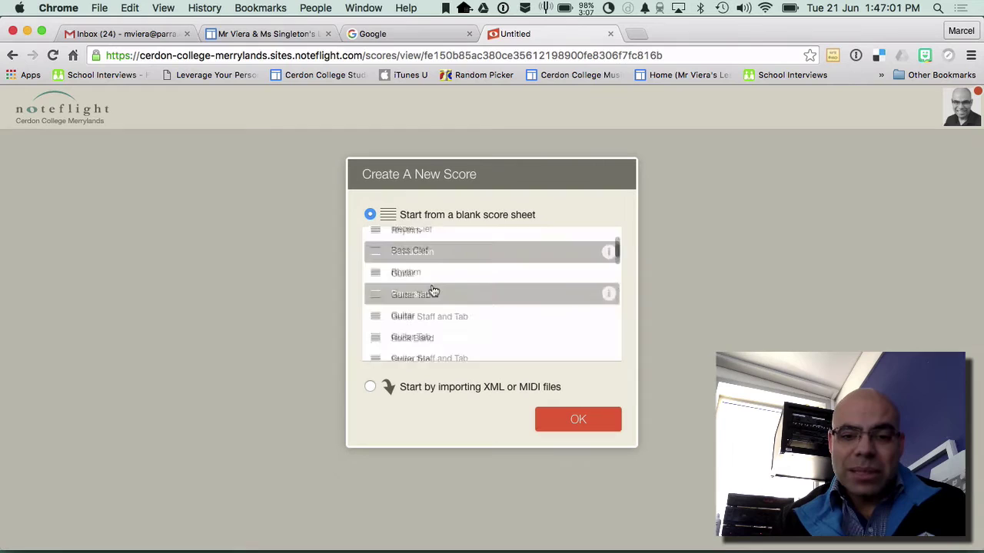
Step: Create the blank Percussion score and add a Drums (Standard) staff from Unpitched Percussion
left_click(577, 420)
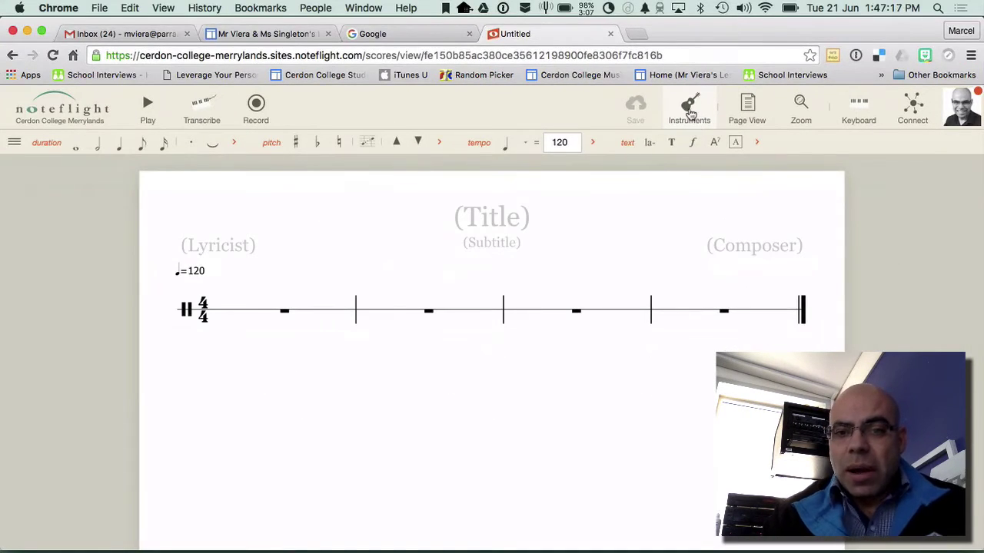
left_click(690, 112)
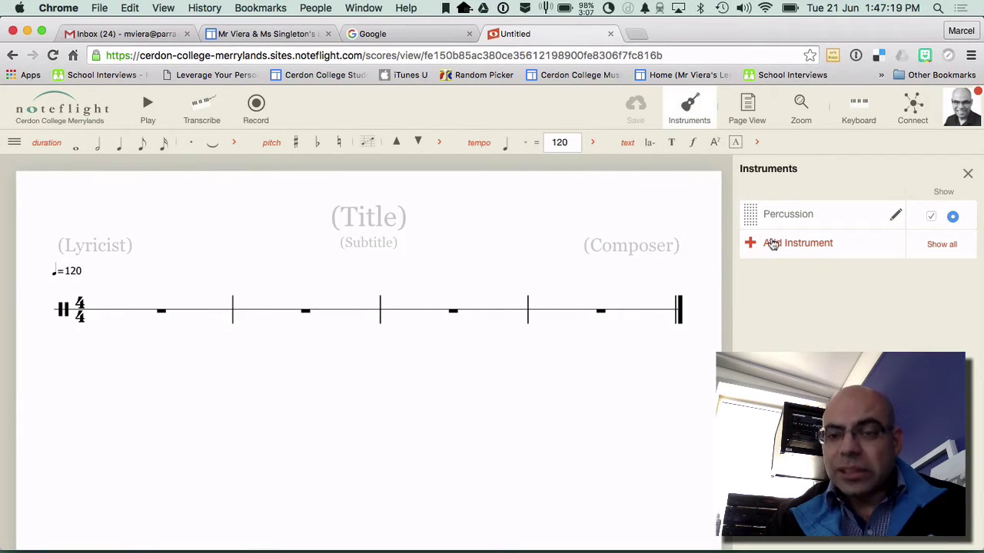
left_click(777, 245)
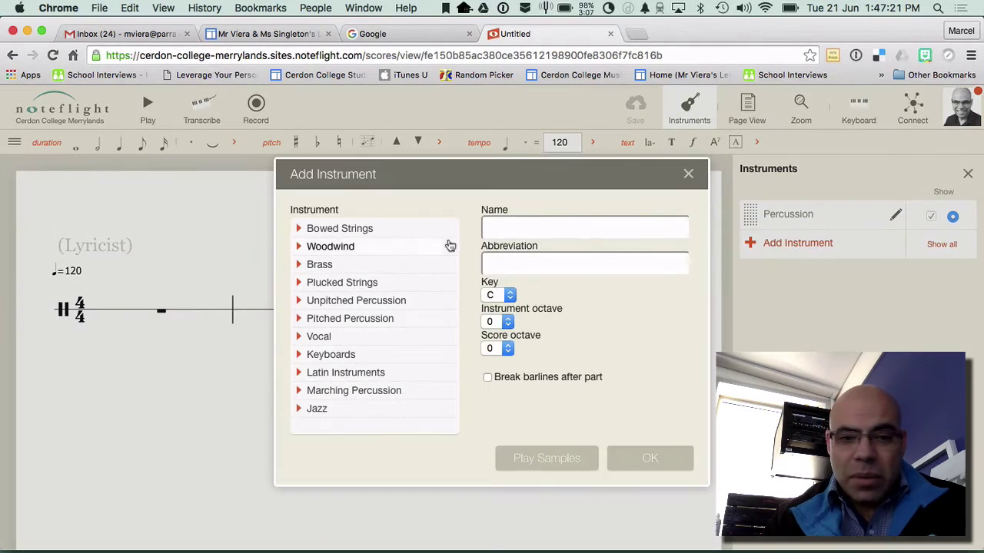
left_click(300, 302)
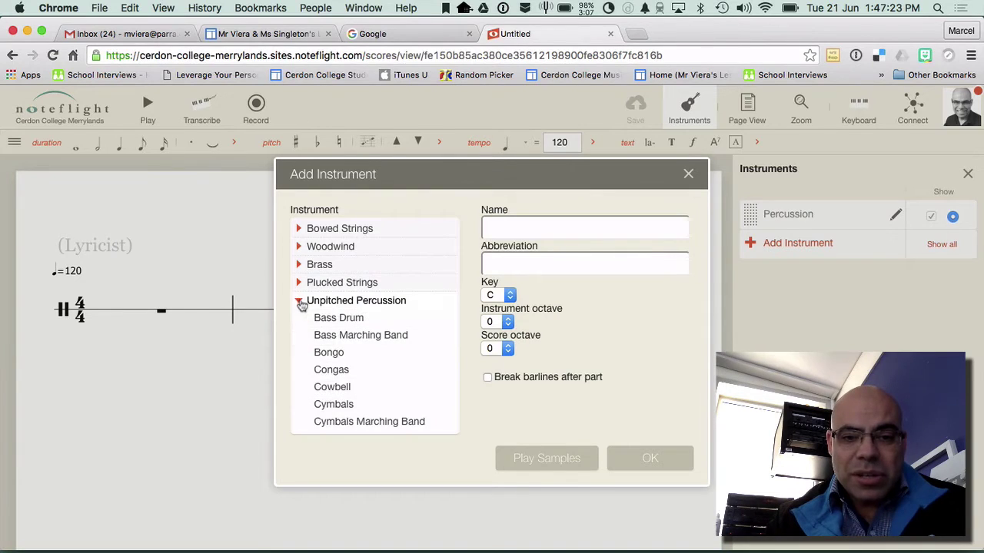
scroll(352, 362, "down", 3)
scroll(351, 366, "down", 2)
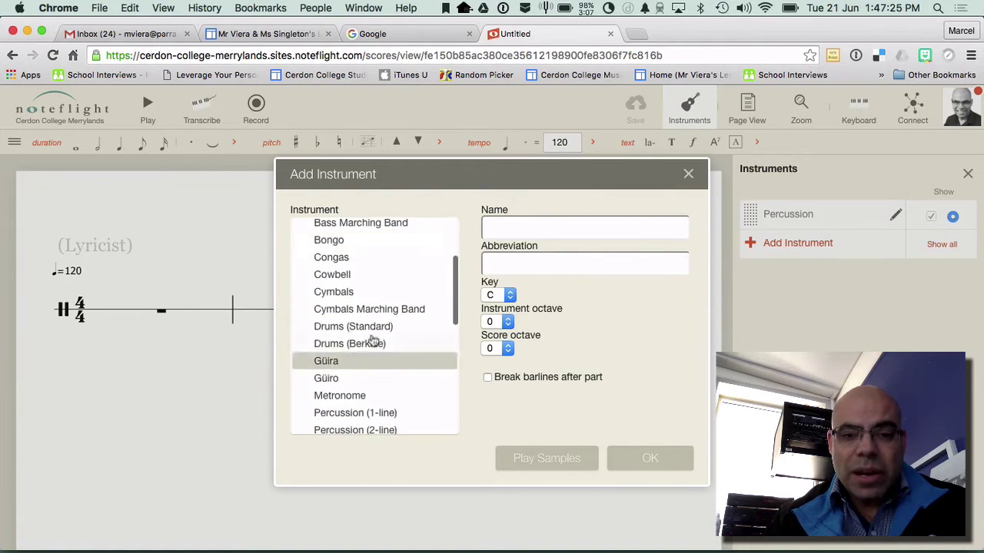
left_click(372, 330)
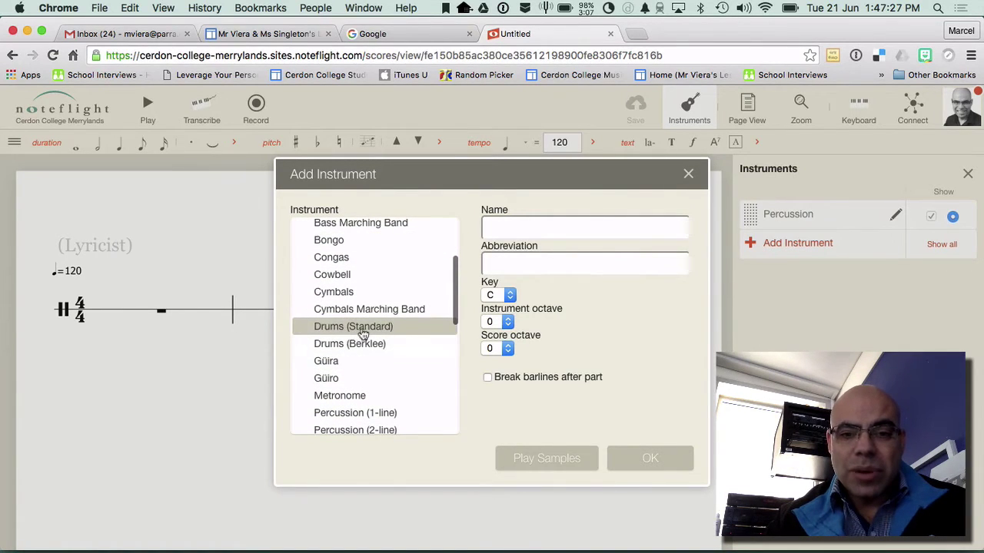
left_click(638, 458)
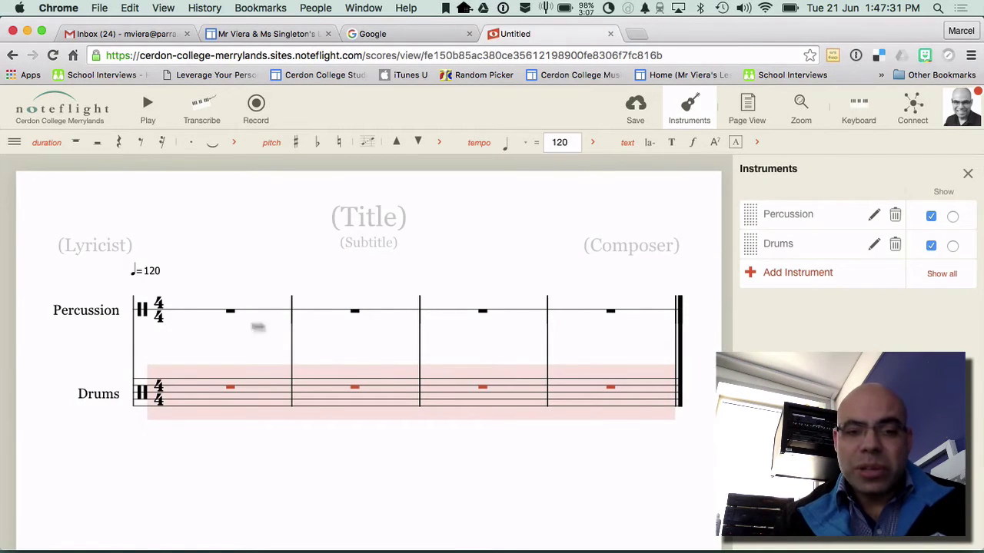
Step: Delete the Percussion instrument so only the Drums staff remains, and select its first bar
left_click(202, 315)
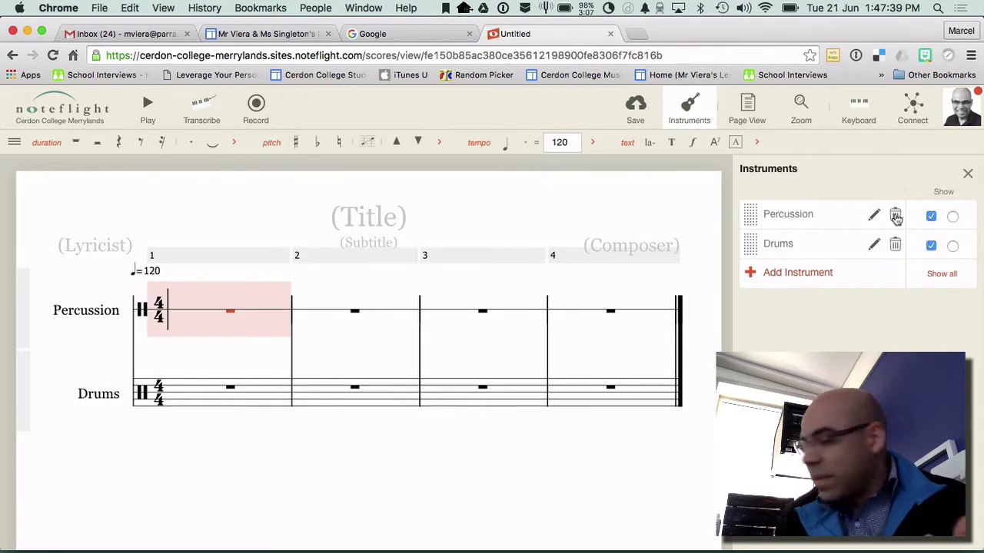
left_click(896, 216)
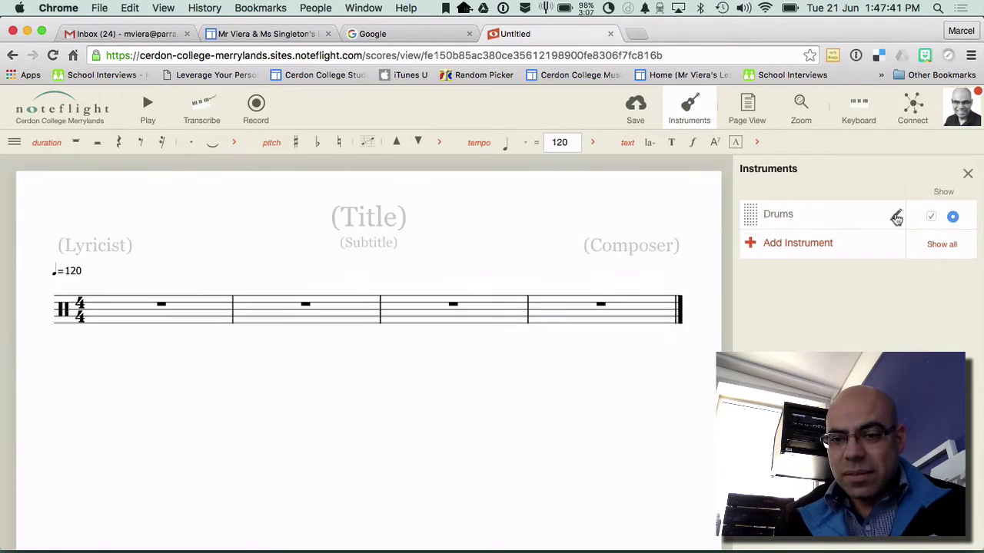
left_click(196, 314)
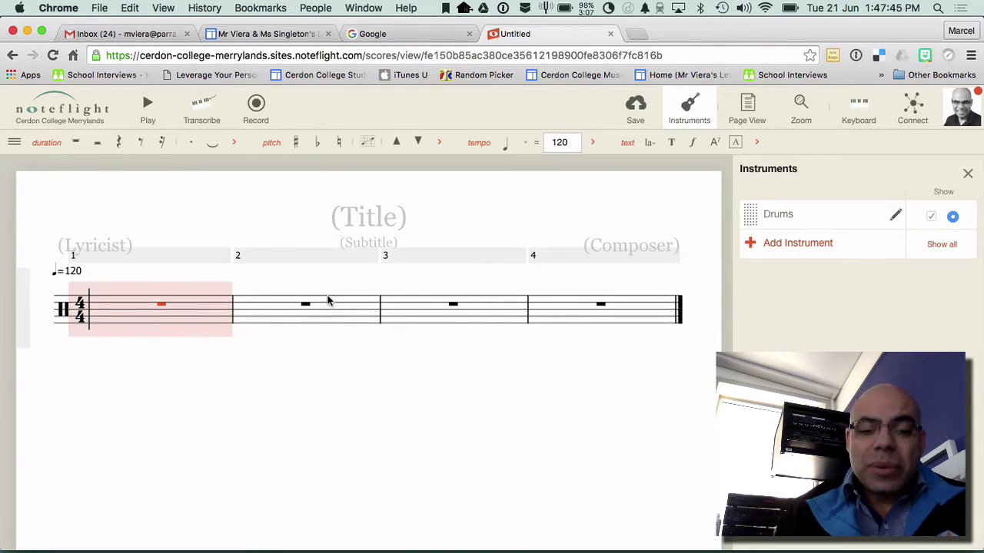
Step: Switch to Preview and check page 1's first drum pattern table, then return to Noteflight
key("super+Tab")
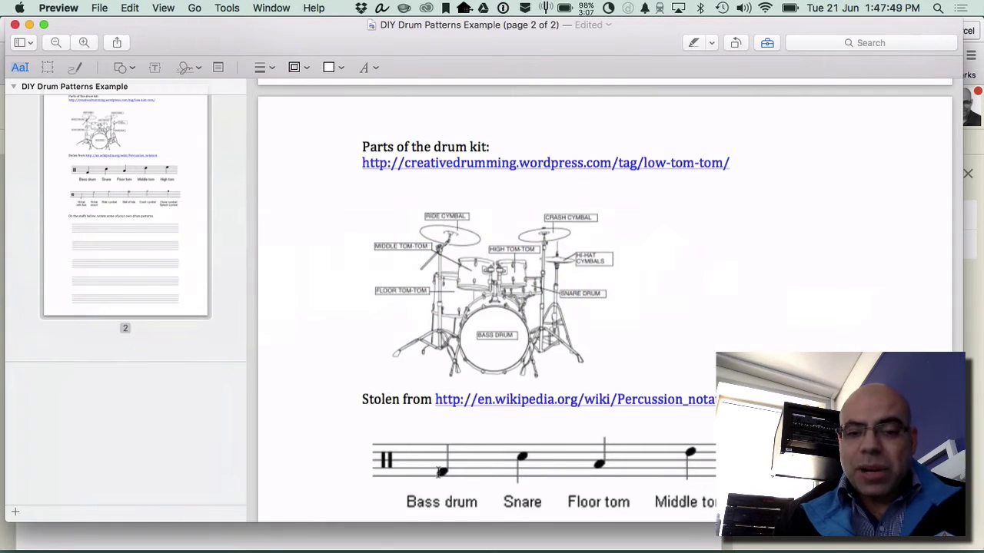
scroll(514, 454, "up", 10)
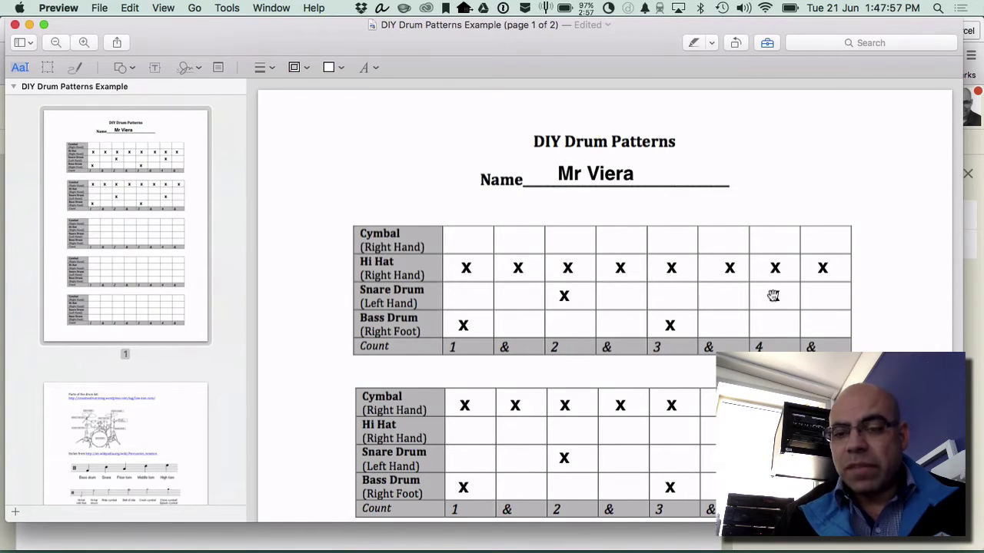
key("super+Tab")
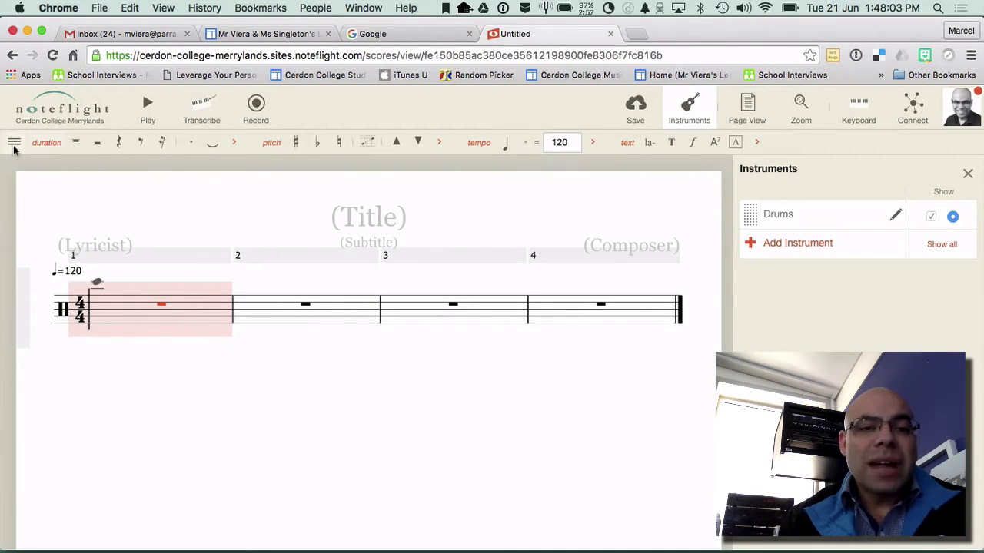
Step: Select bar 1's whole rest and shorten it to a quarter-note duration
left_click(13, 145)
mouse_move(34, 203)
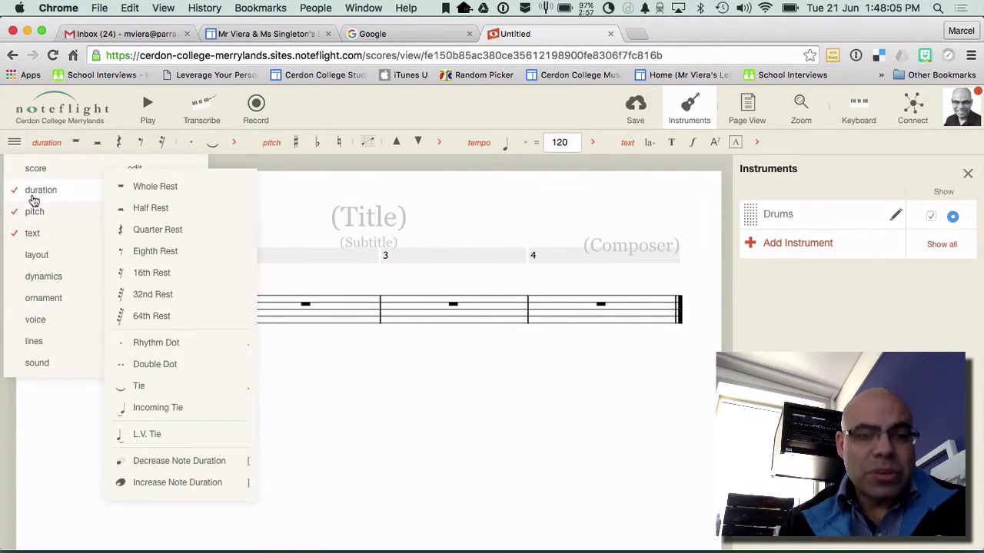
left_click(14, 142)
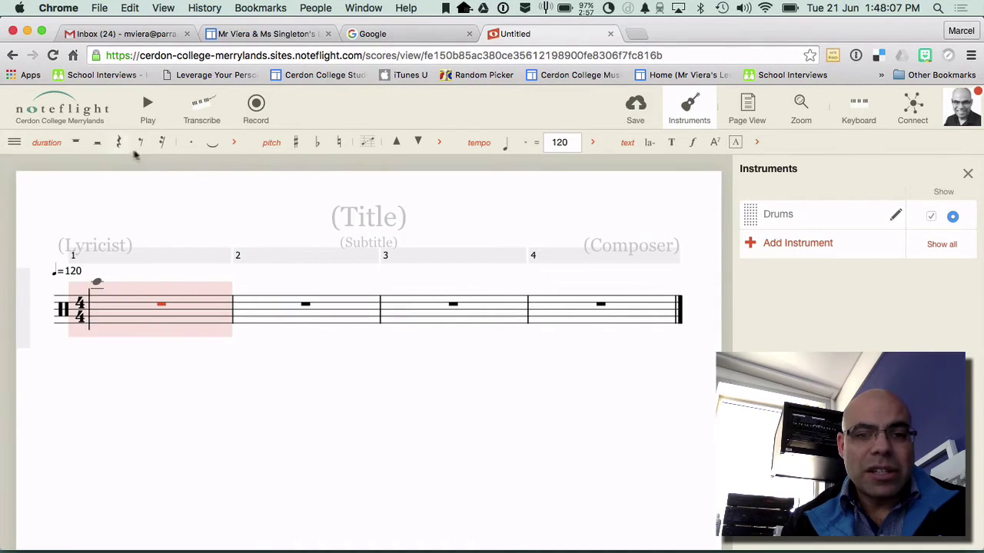
left_click(162, 308)
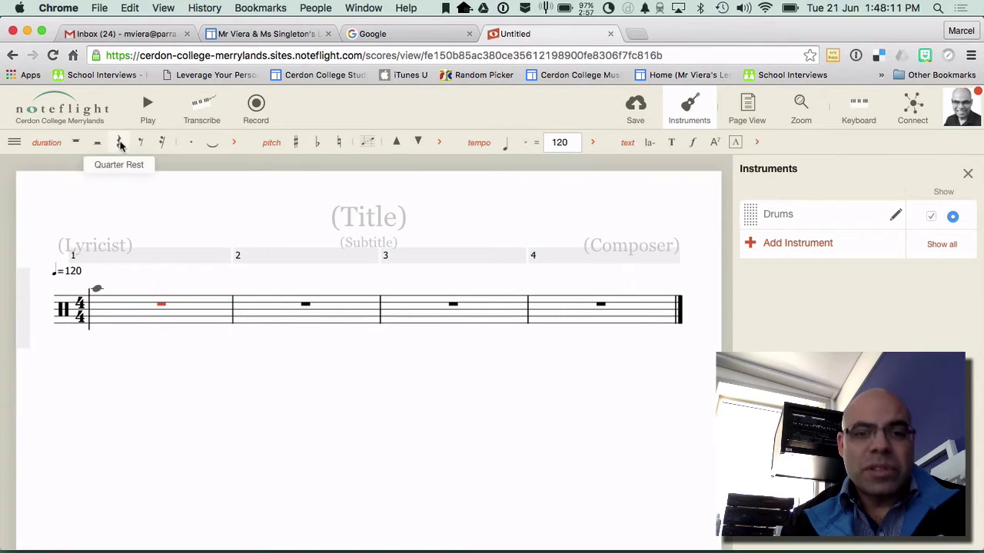
left_click(120, 145)
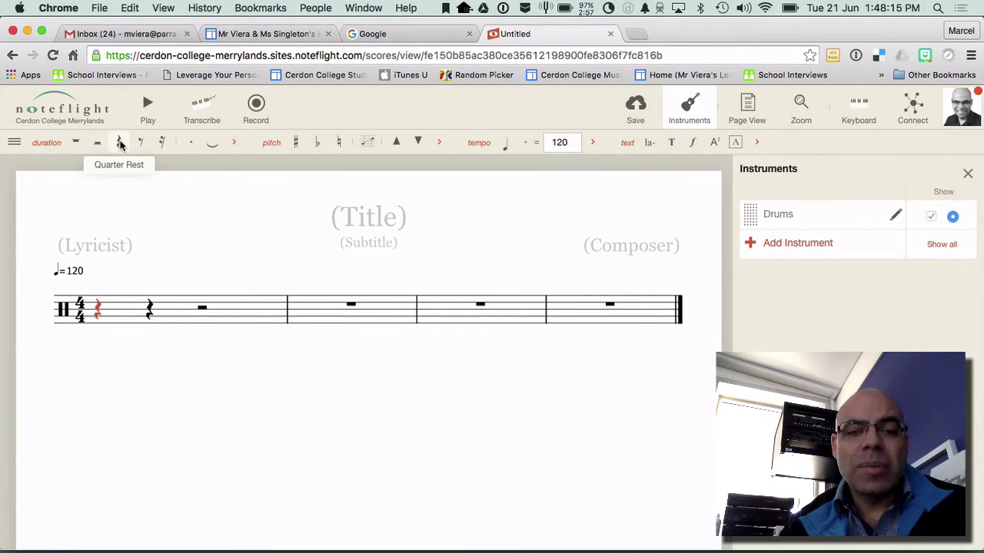
Step: Enter a bass drum quarter on beat 1 and a snare quarter on beat 2
key("f")
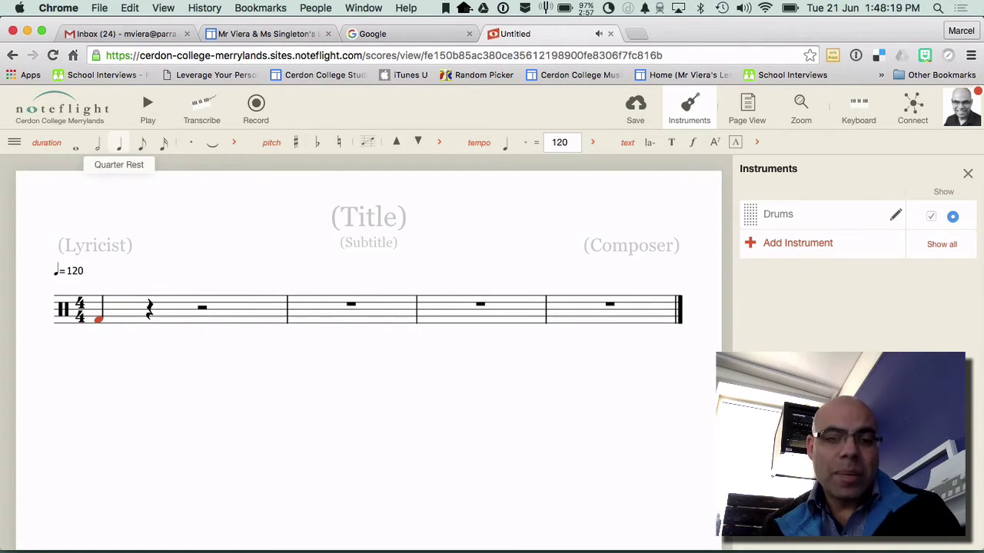
key("c")
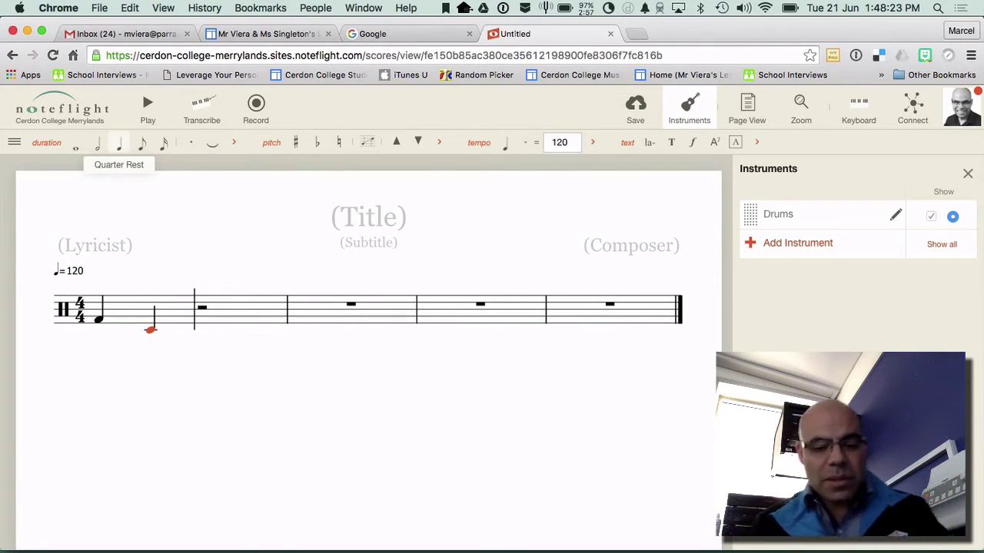
key("Up")
key("Up")
key("Up")
key("Up")
key("Up")
key("Up")
key("Up")
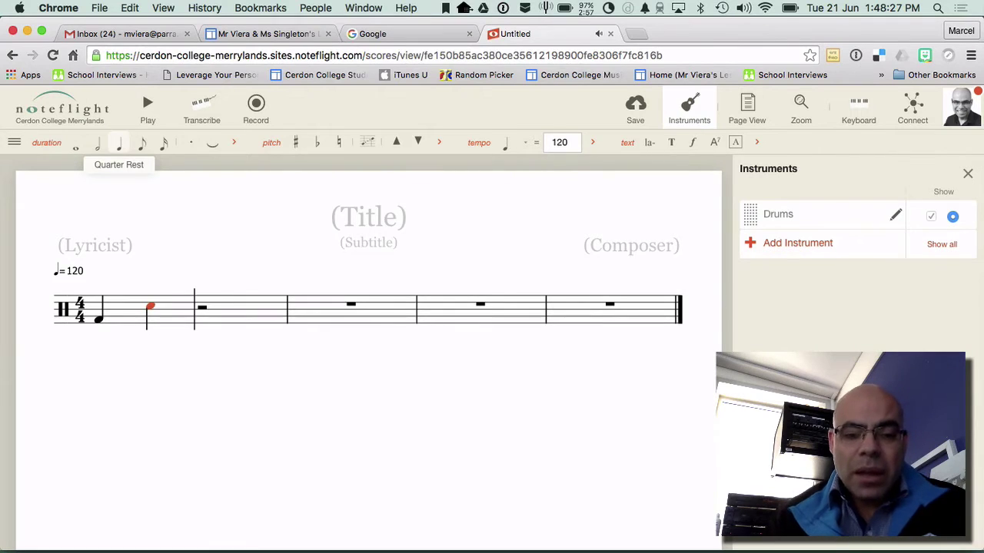
key("Down")
key("Down")
key("Down")
key("Down")
key("Down")
key("Down")
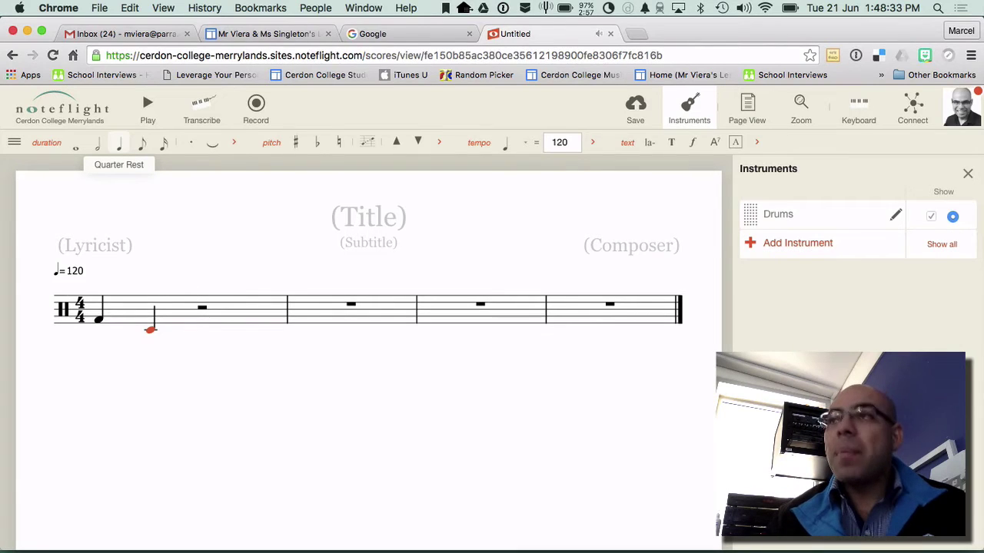
key("Up")
key("Up")
key("Up")
key("Up")
key("Up")
key("Up")
key("Up")
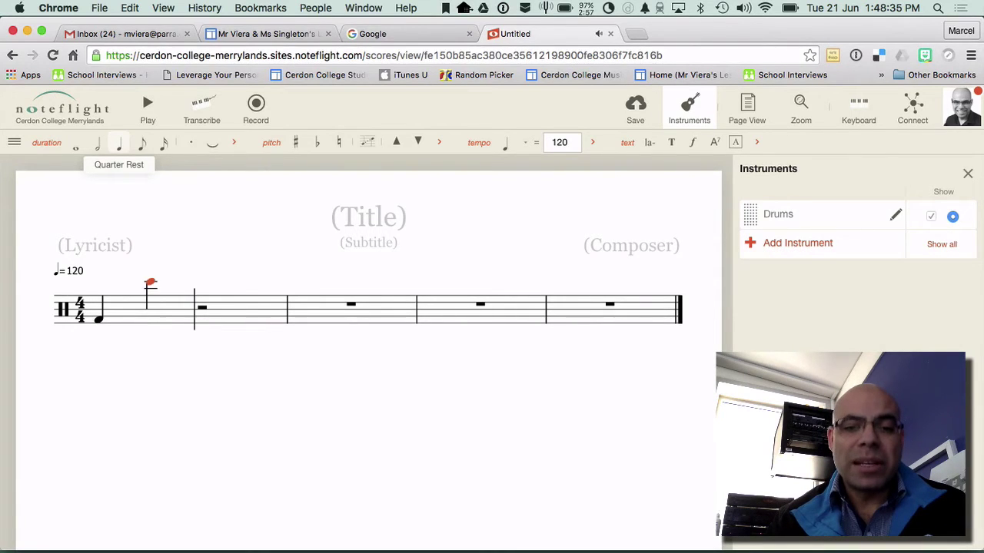
Step: Add a bass drum quarter on beat 3 and a snare quarter on beat 4
key("Right")
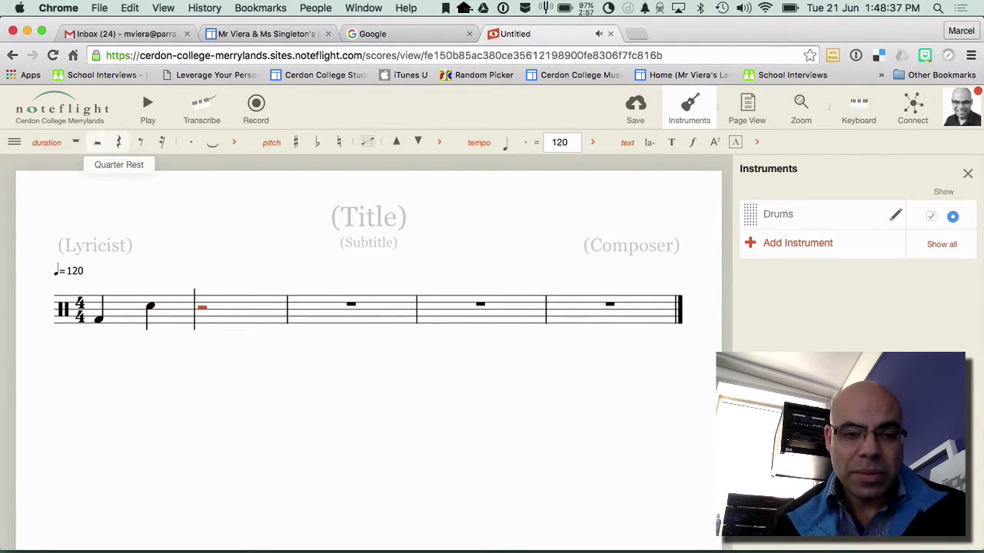
key("Right")
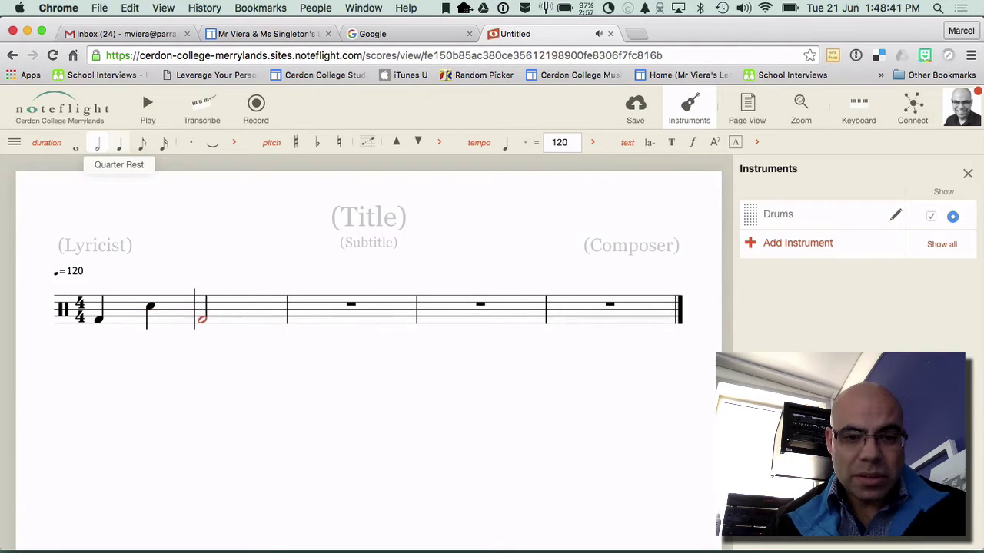
key("Left")
key("Right")
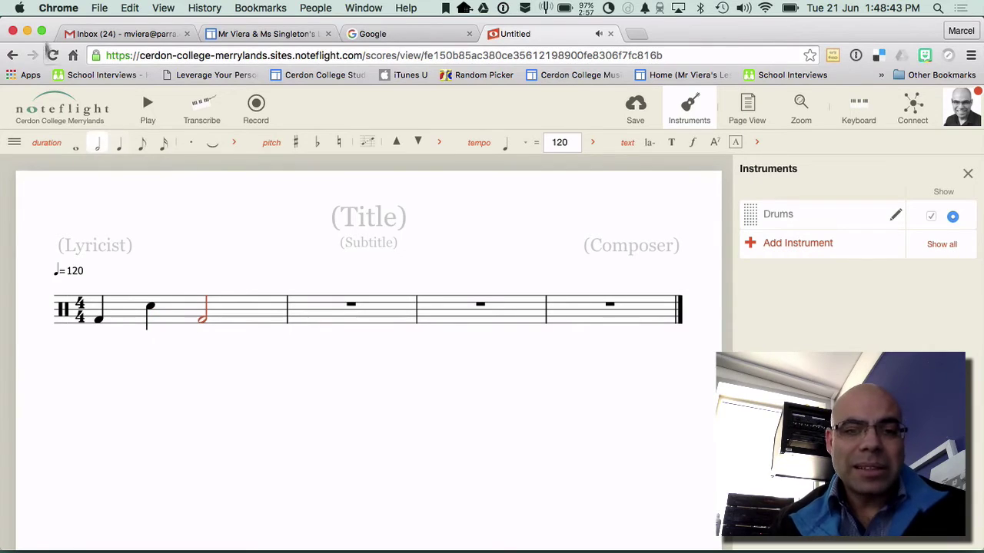
left_click(118, 145)
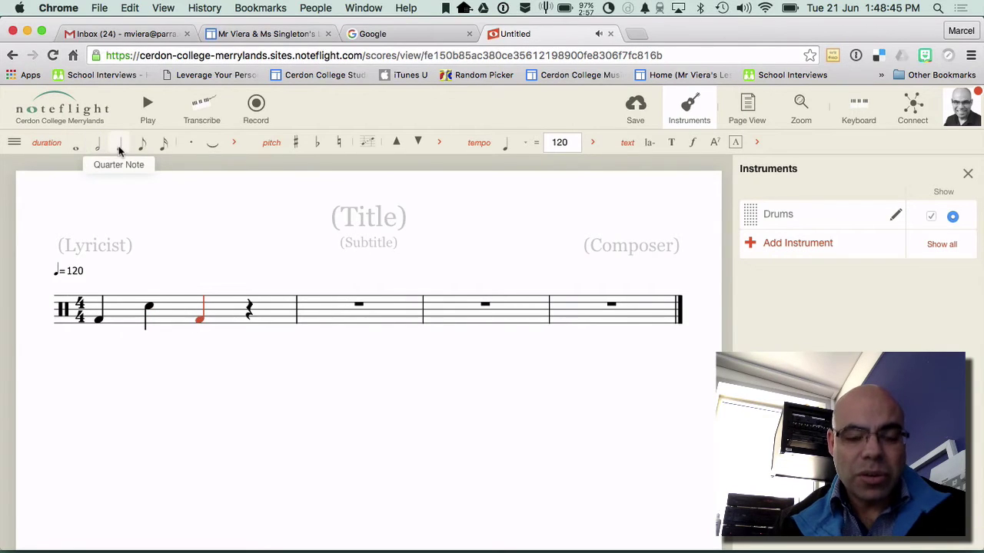
key("Right")
key("c")
key("ctrl+Up")
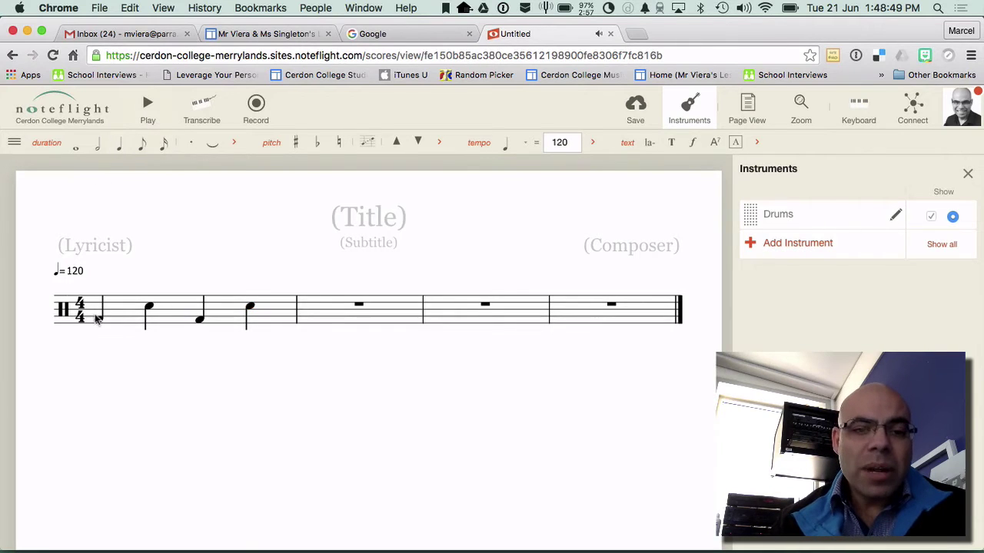
Step: Play back bar 1 from the first note, stop, and reselect the whole bar
left_click(98, 319)
left_click(143, 112)
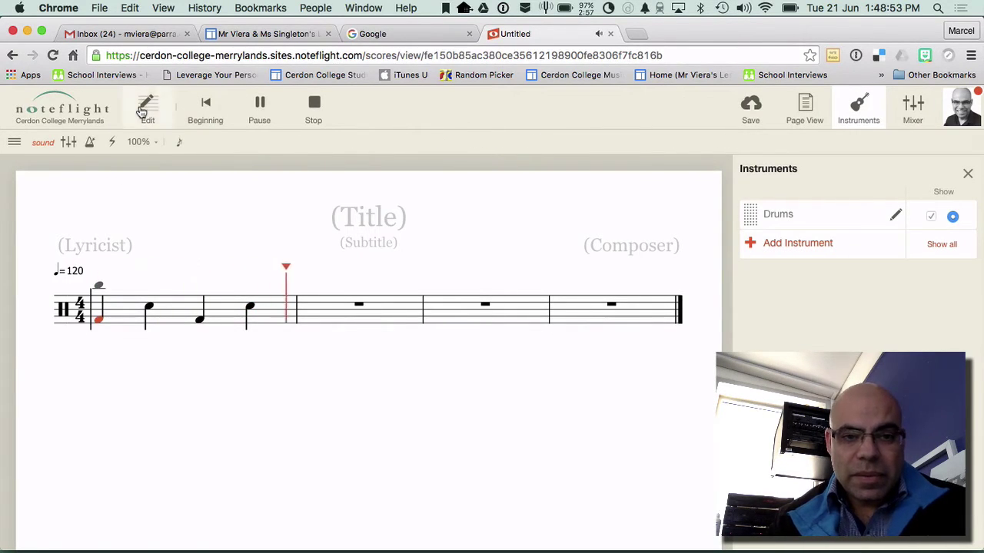
left_click(152, 382)
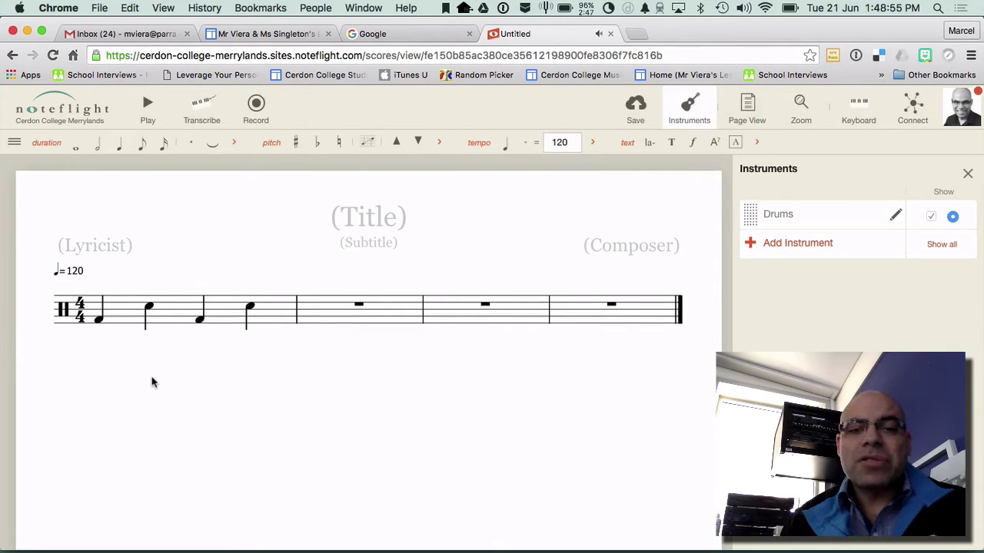
left_click(123, 315)
left_click(139, 379)
left_click(121, 320)
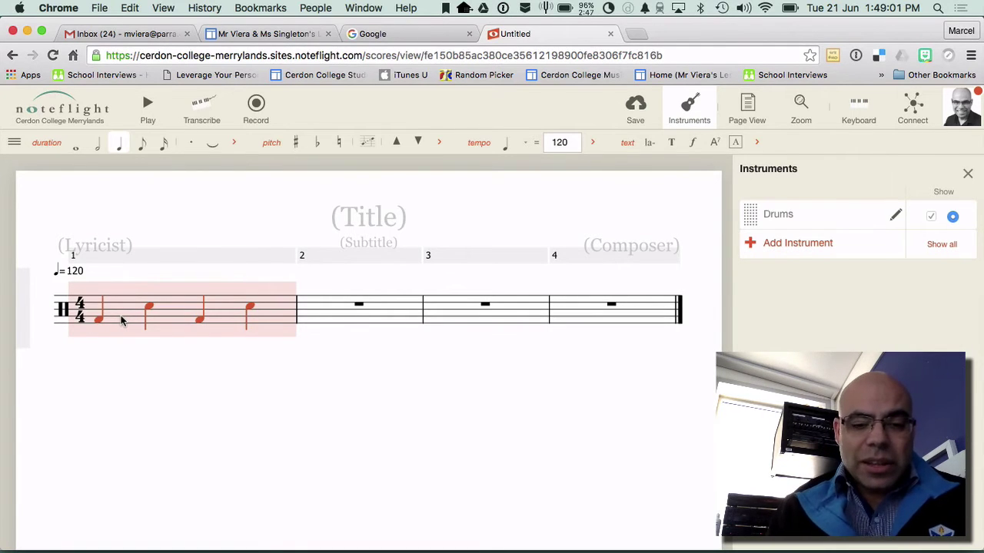
key("super+Tab")
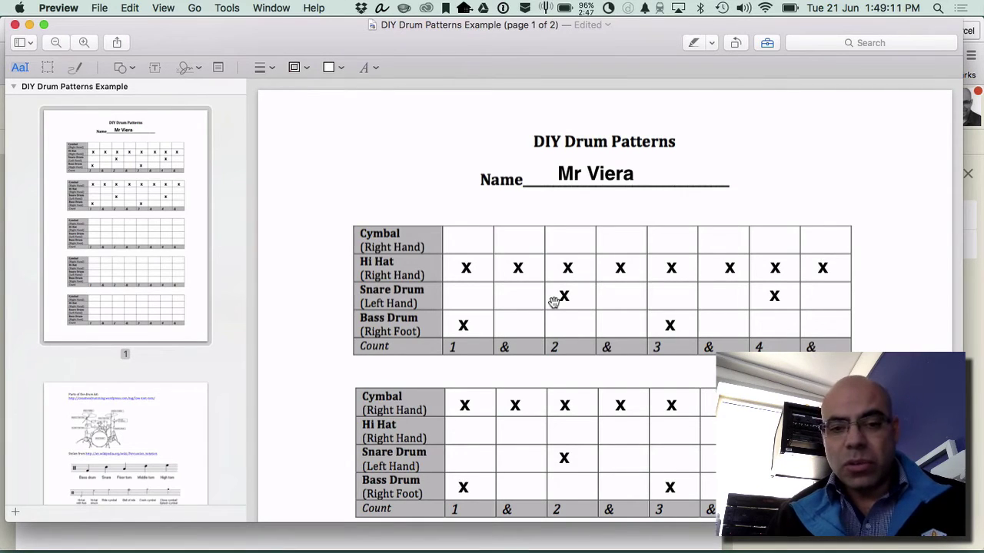
key("super+Tab")
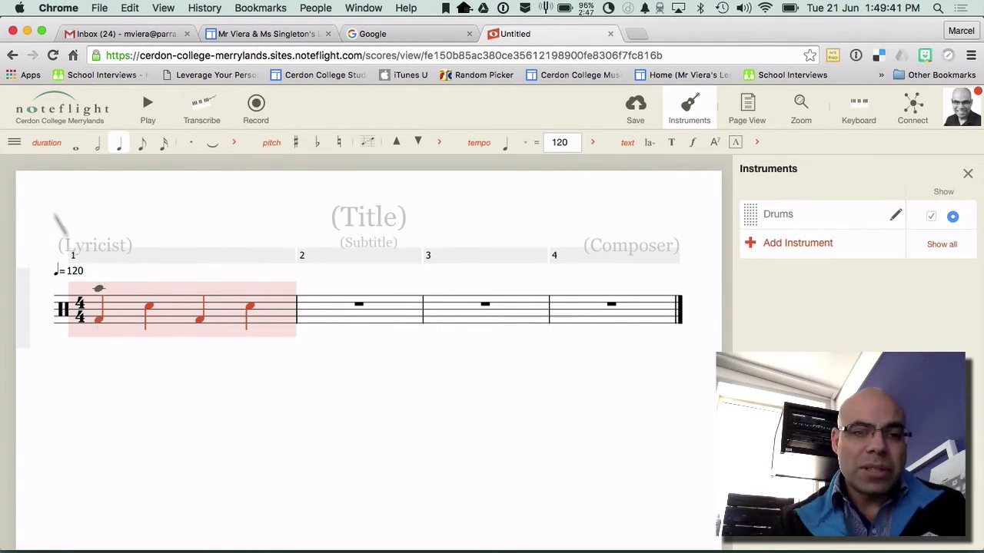
Step: Move bar 1's bass and snare notes into the lower voice via the palette options menu
left_click(15, 143)
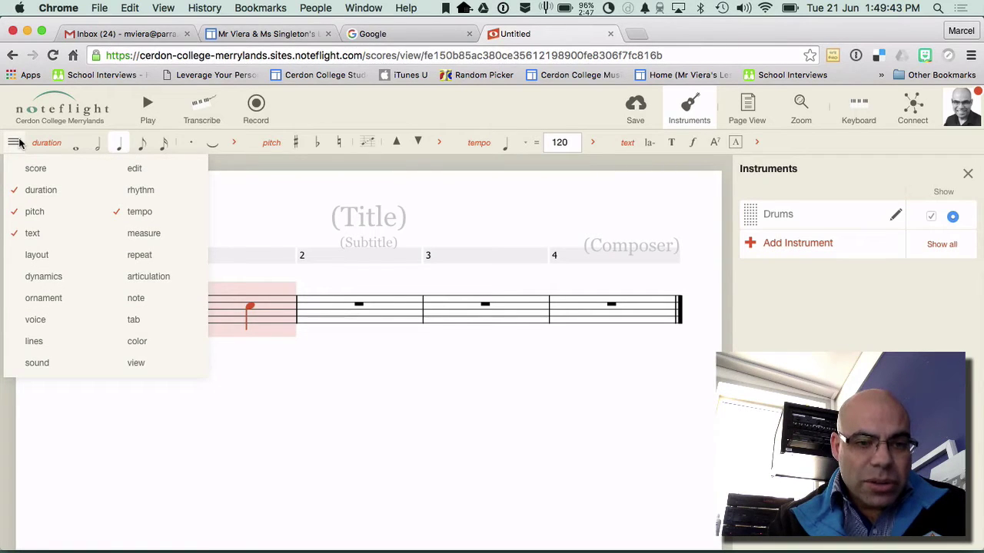
mouse_move(39, 327)
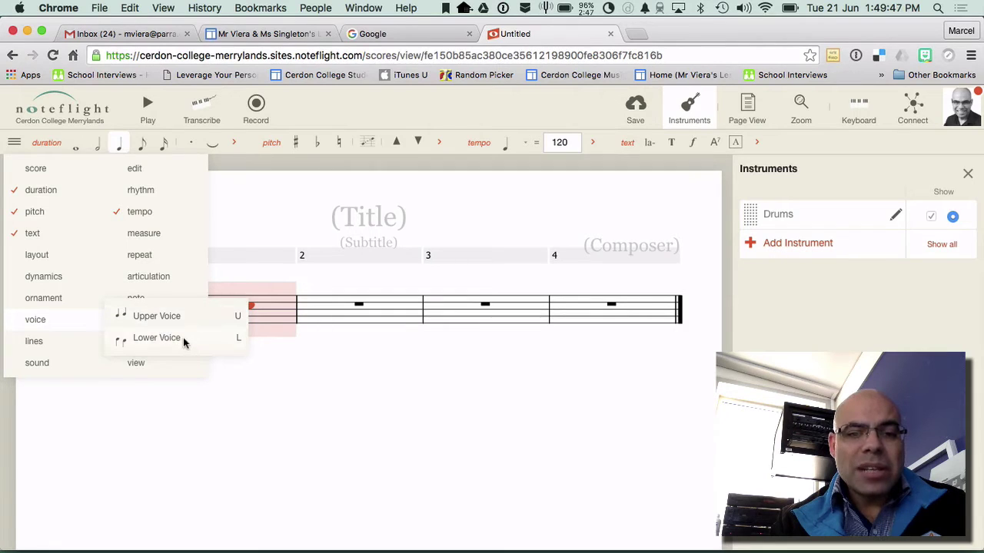
left_click(194, 392)
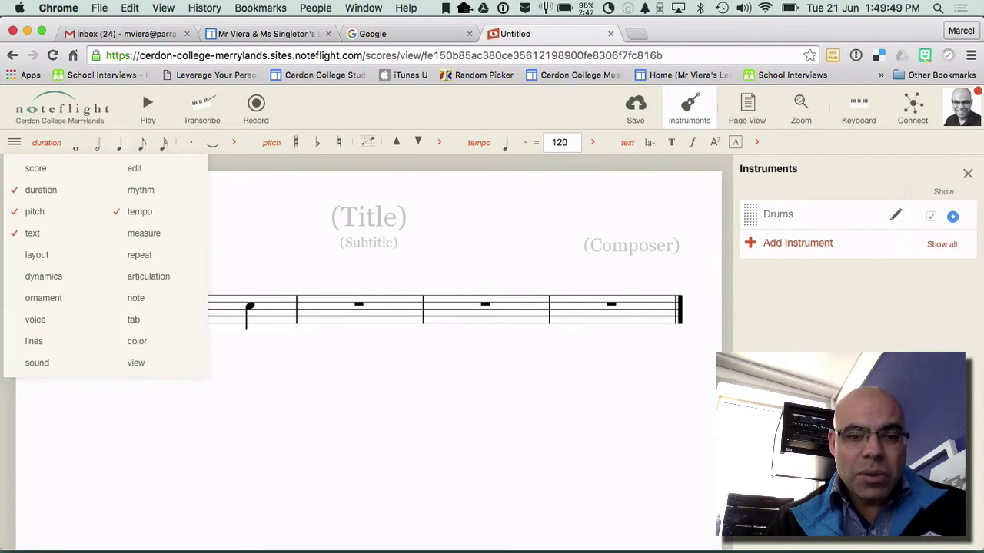
left_click(23, 143)
left_click(24, 142)
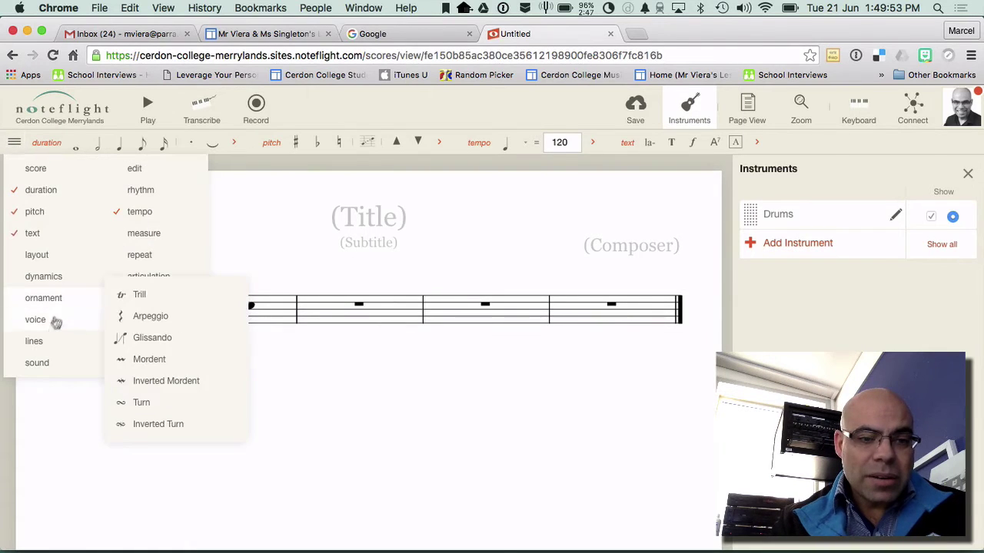
mouse_move(54, 328)
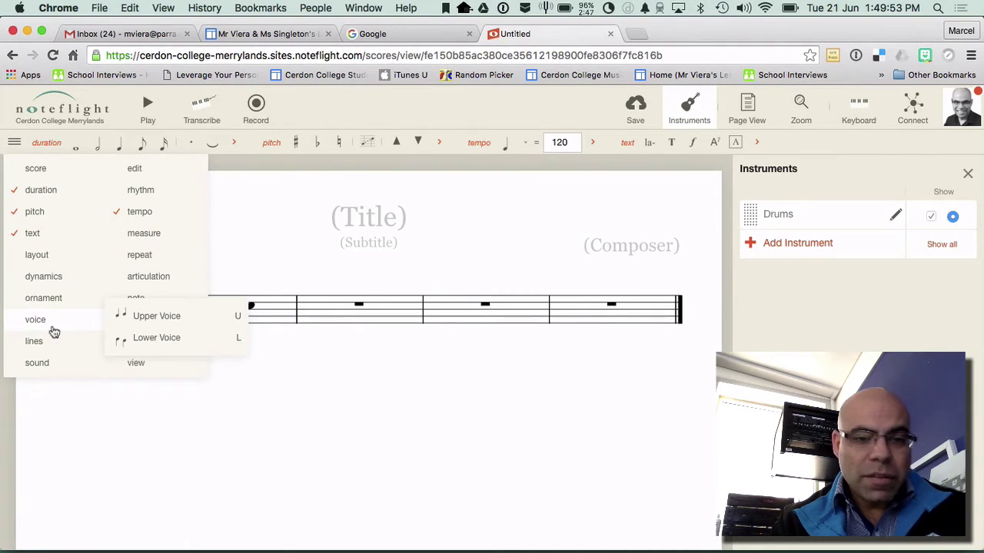
left_click(237, 342)
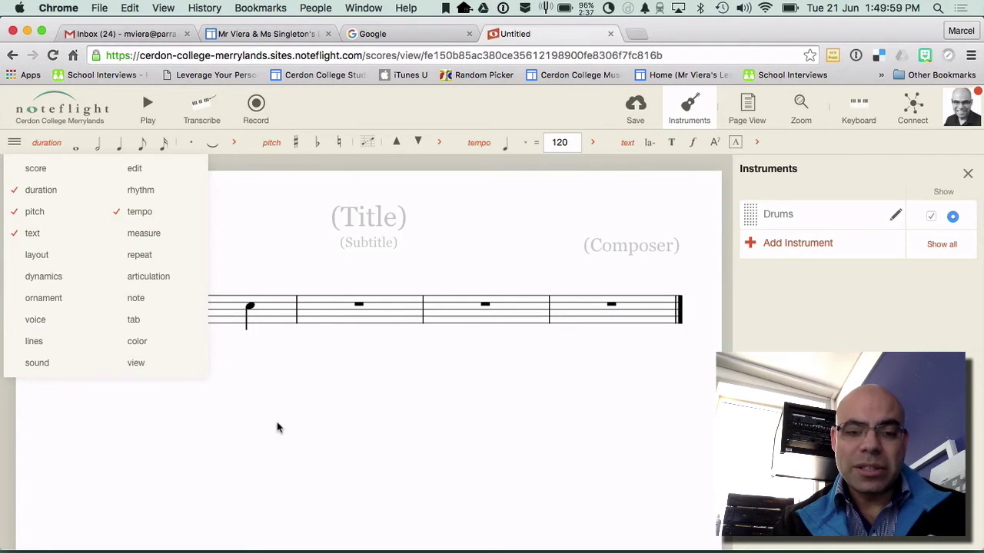
Step: Restore the duration options section in the toolbar
left_click(38, 144)
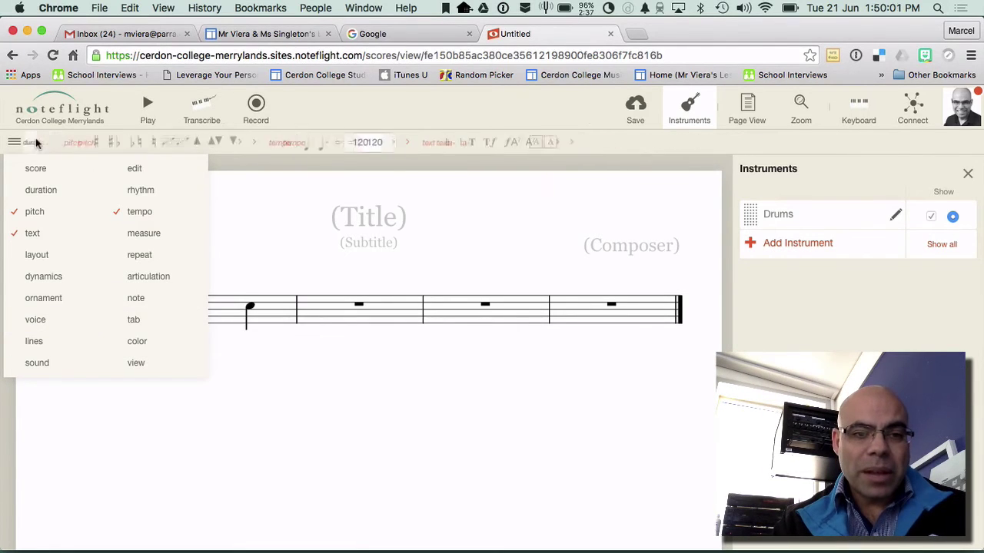
left_click(17, 143)
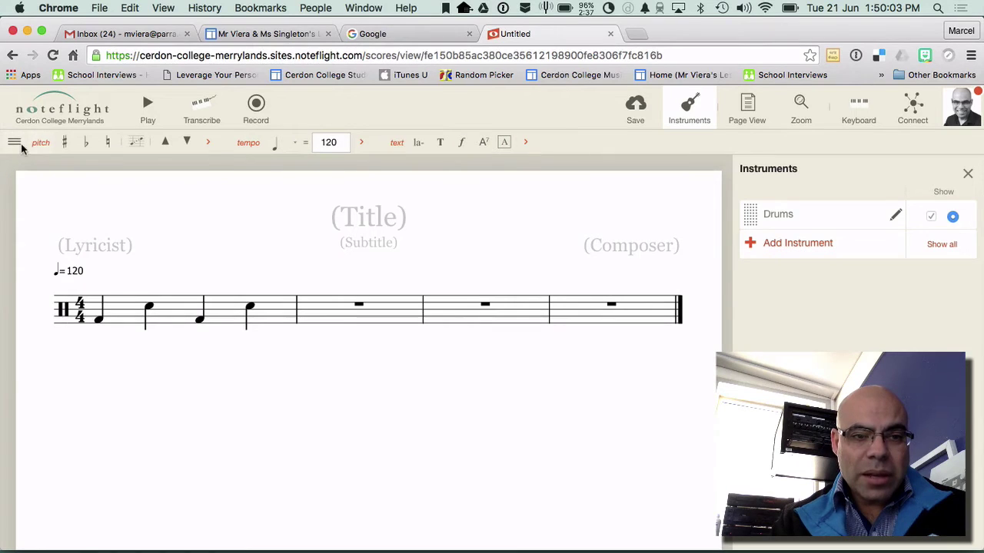
left_click(22, 142)
left_click(40, 190)
left_click(18, 143)
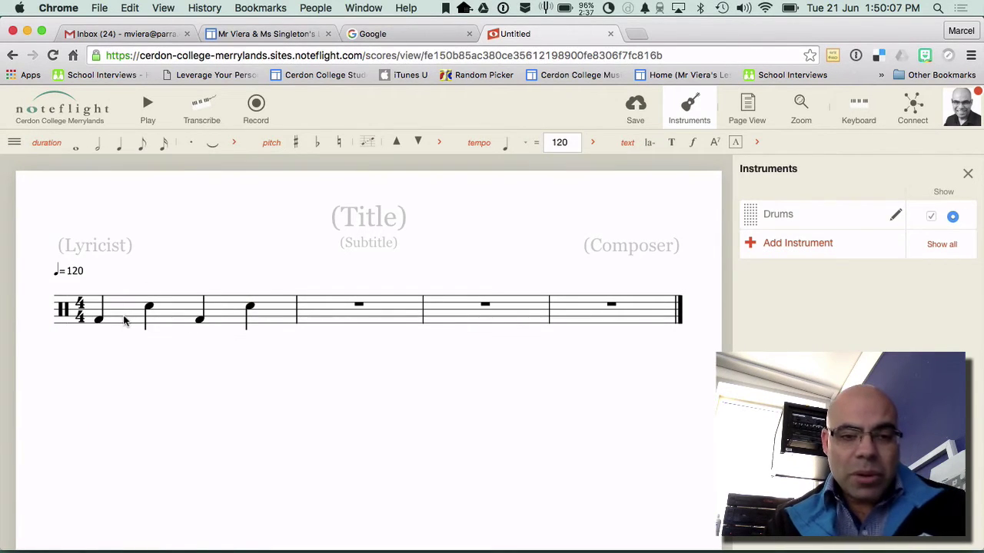
Step: Select bar 1 and insert an eighth rest at its start in the upper voice
left_click(124, 319)
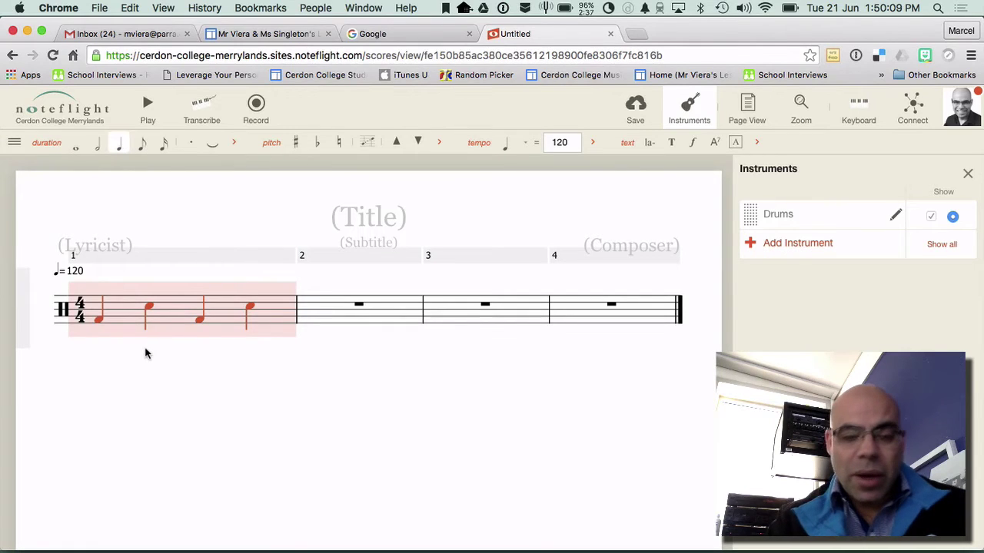
key("Escape")
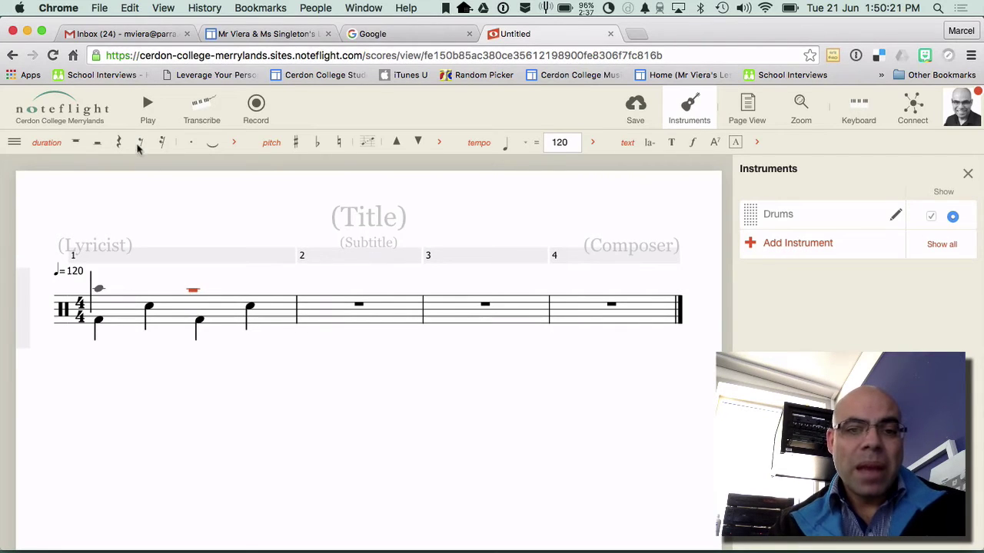
left_click(141, 144)
Step: Check the struck hi-hat position in Preview's page 2 notation key, then return to Noteflight
key("super+Tab")
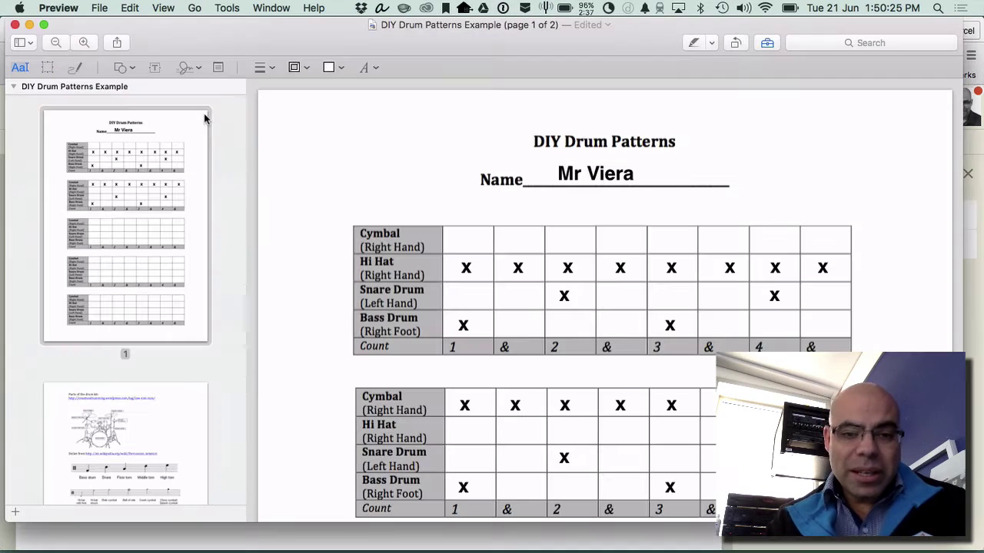
left_click(128, 422)
scroll(482, 405, "down", 6)
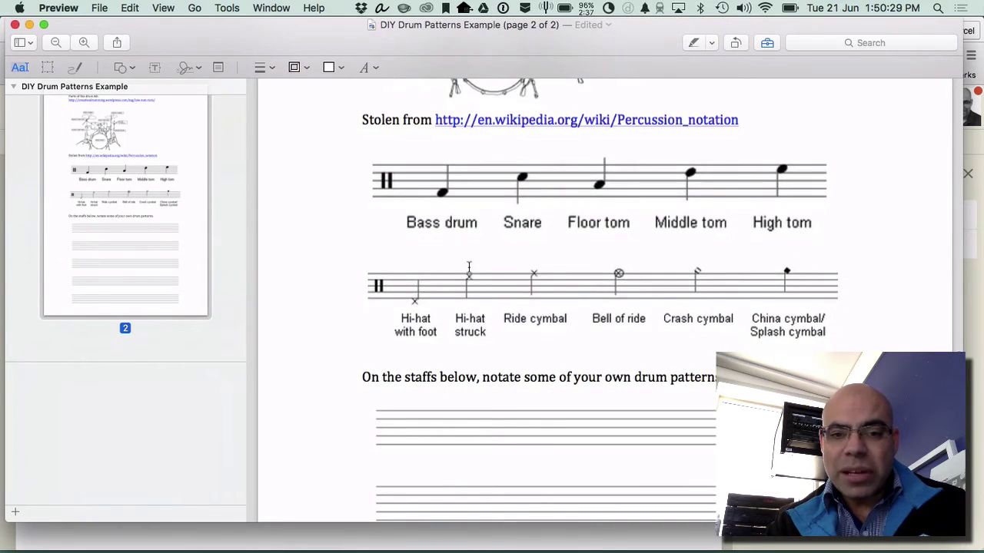
key("super+Tab")
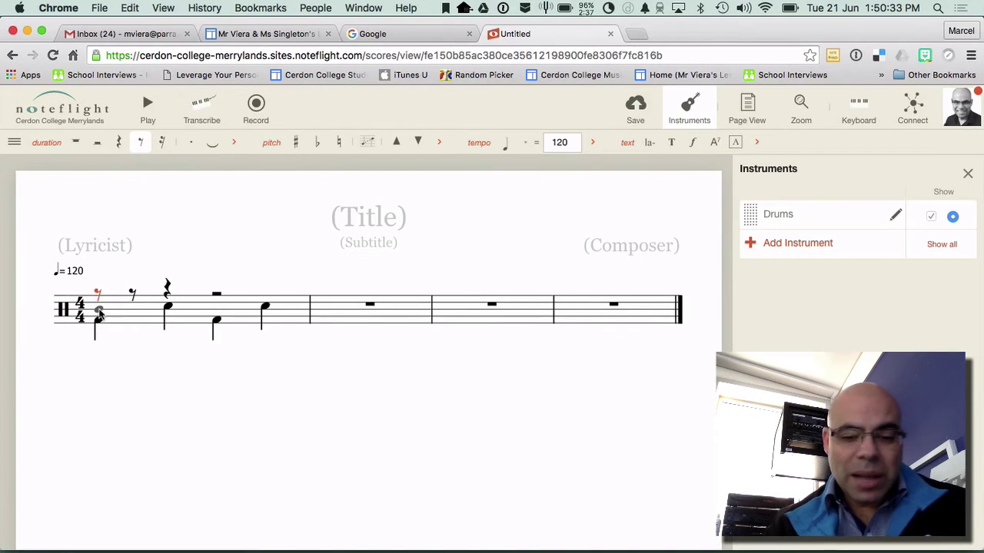
Step: Turn bar 1's beat-1 eighth rest into an eighth note placed on the hi-hat line
left_click(99, 315)
key("Up")
key("Up")
key("Up")
key("Up")
key("Up")
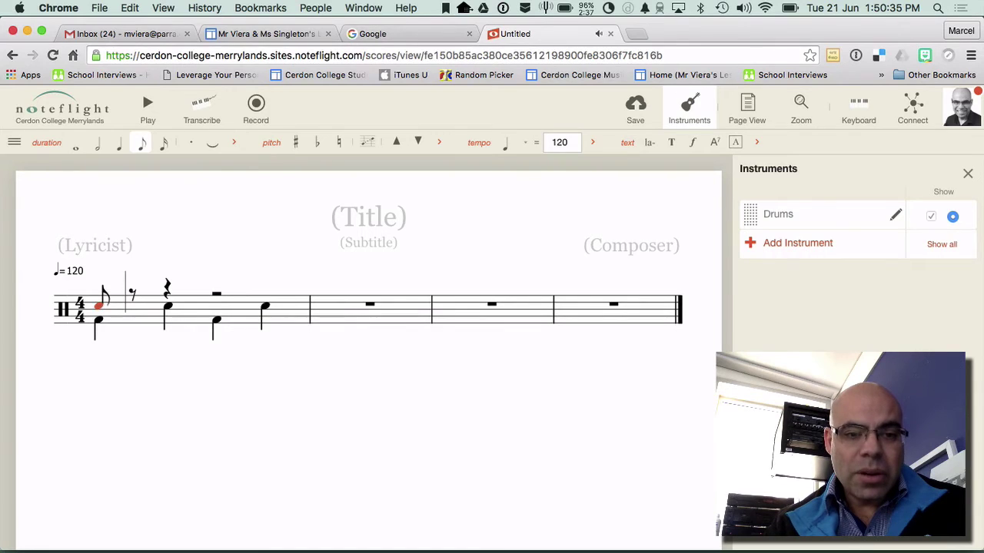
key("Up")
key("Up")
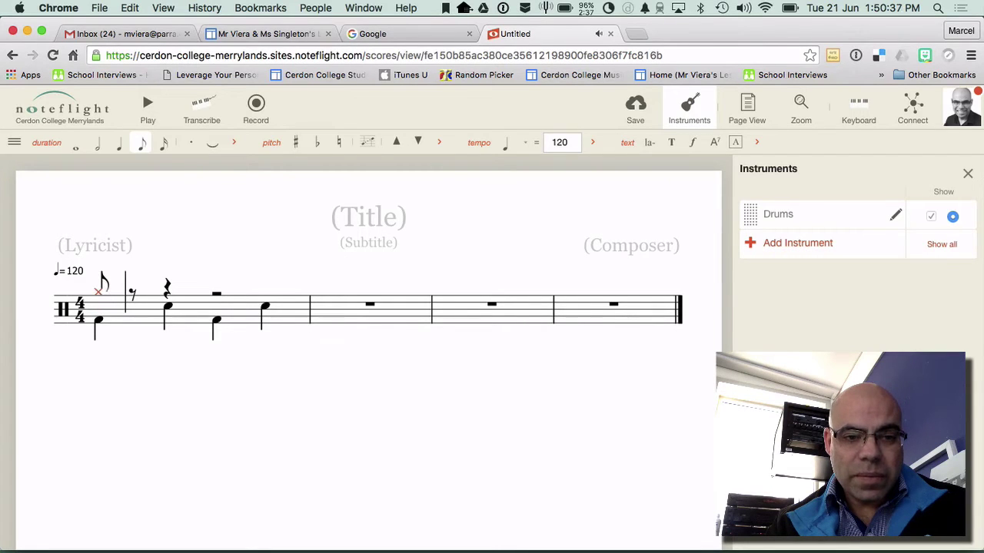
key("Up")
key("Up")
key("Down")
key("Down")
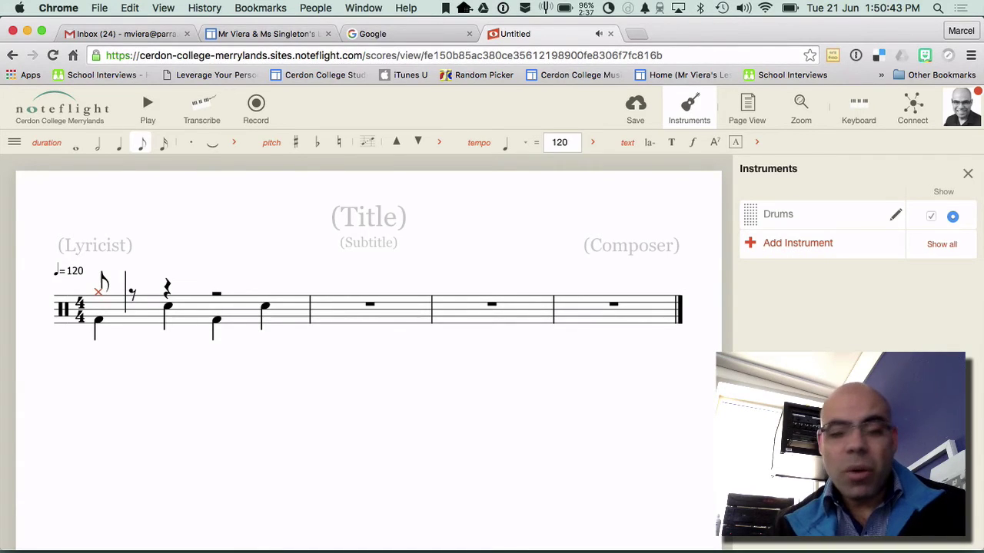
Step: Enter the remaining seven hi-hat eighth notes across bar 1 in beamed pairs
key("g")
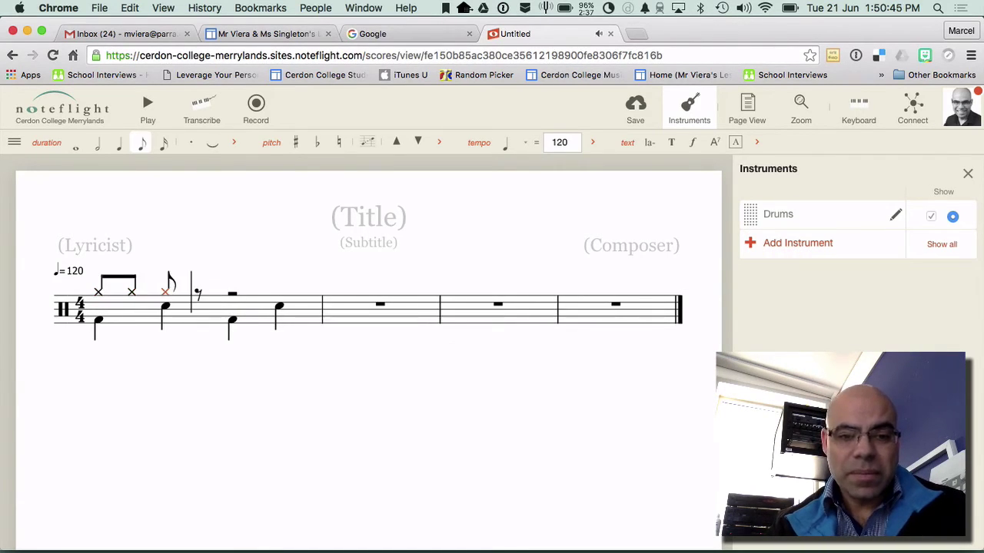
key("g")
key("f")
key("shift+g")
key("g")
key("c")
key("shift+g")
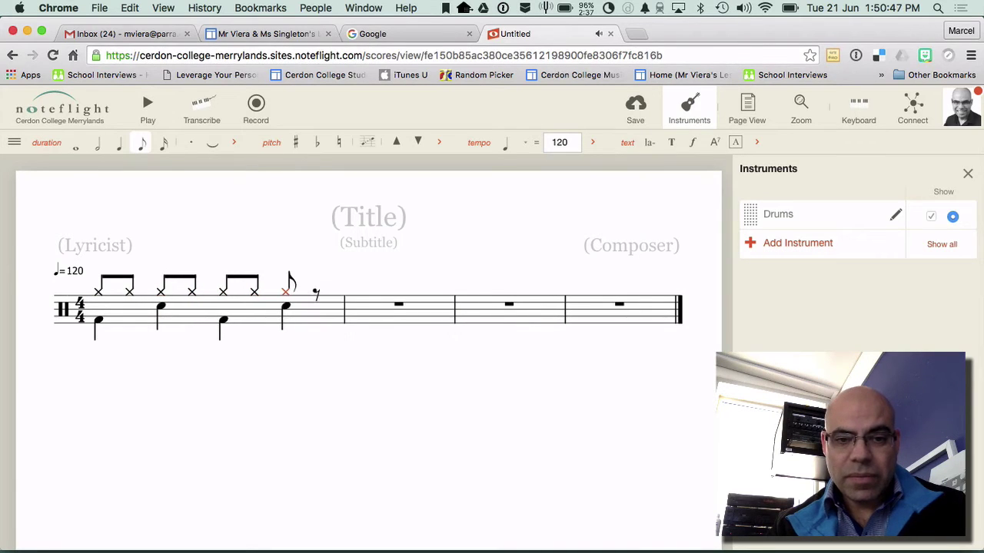
key("g")
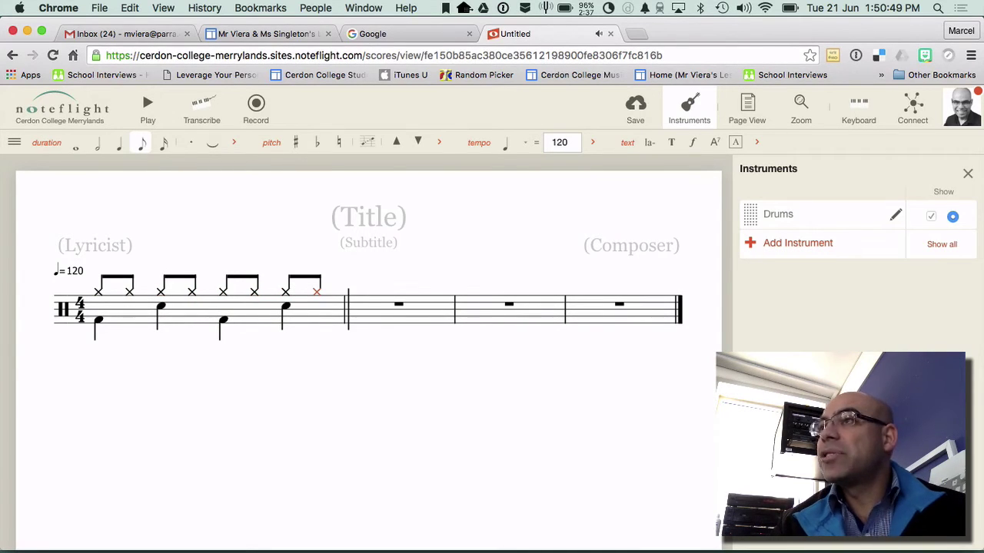
key("Escape")
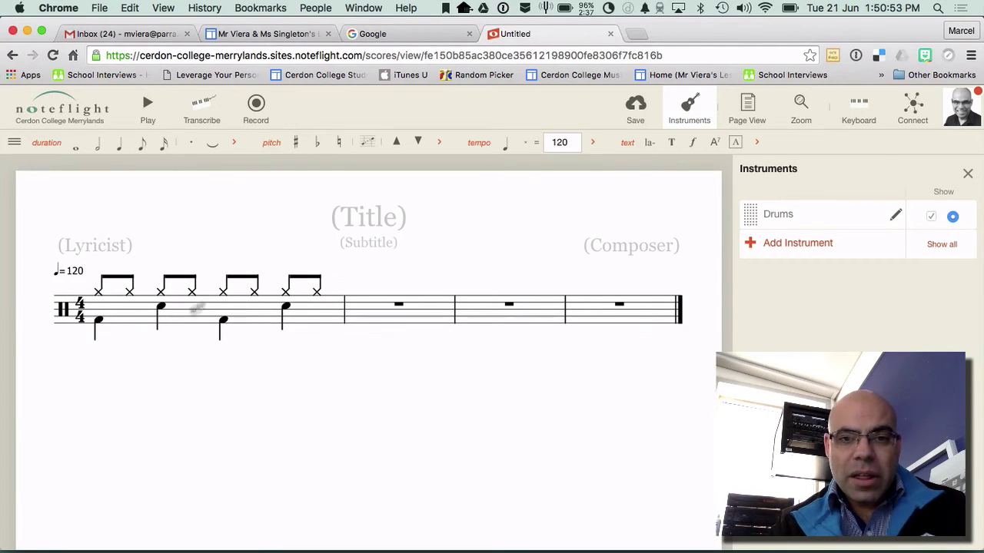
key("ctrl+alt+m")
Step: Tile Chrome in the top half and the Preview worksheet in the bottom half
key("super+Up")
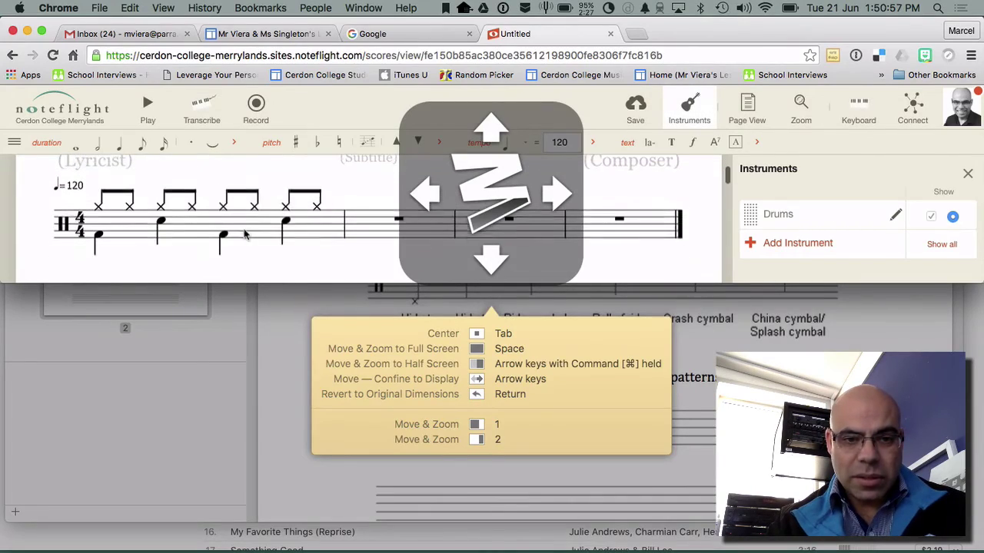
left_click(180, 374)
key("ctrl+alt+m")
key("super+Down")
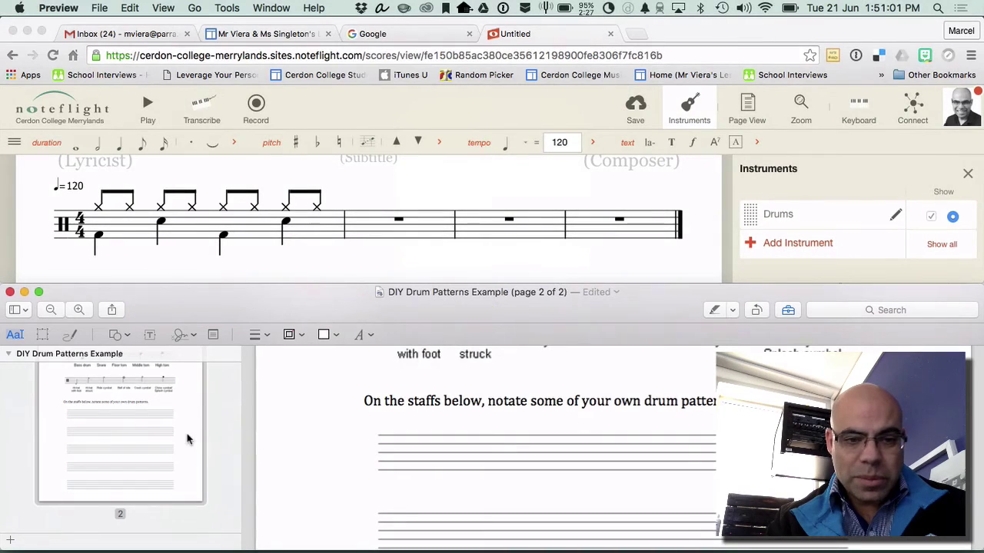
Step: Show page 1 of the DIY Drum Patterns worksheet in Preview
scroll(184, 439, "up", 5)
left_click(155, 435)
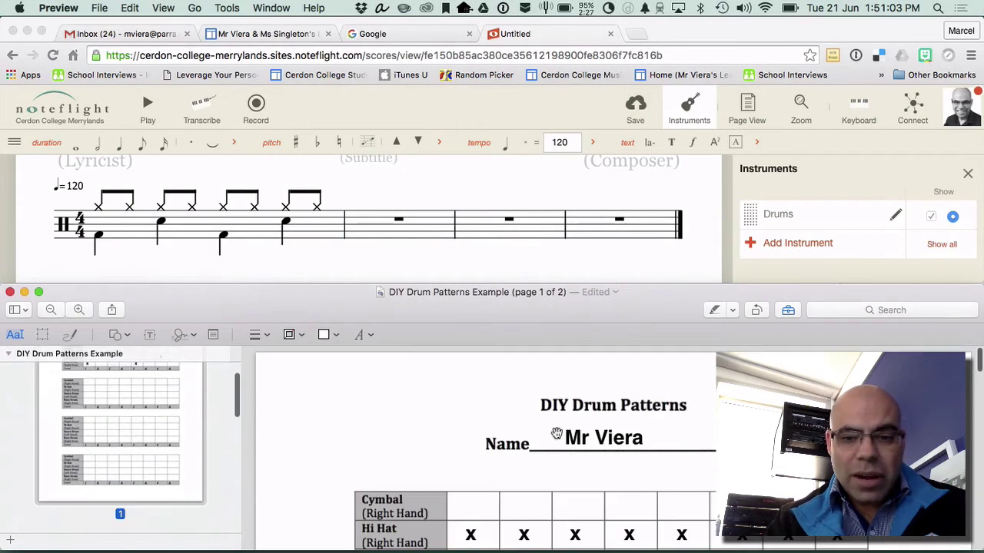
scroll(556, 433, "down", 5)
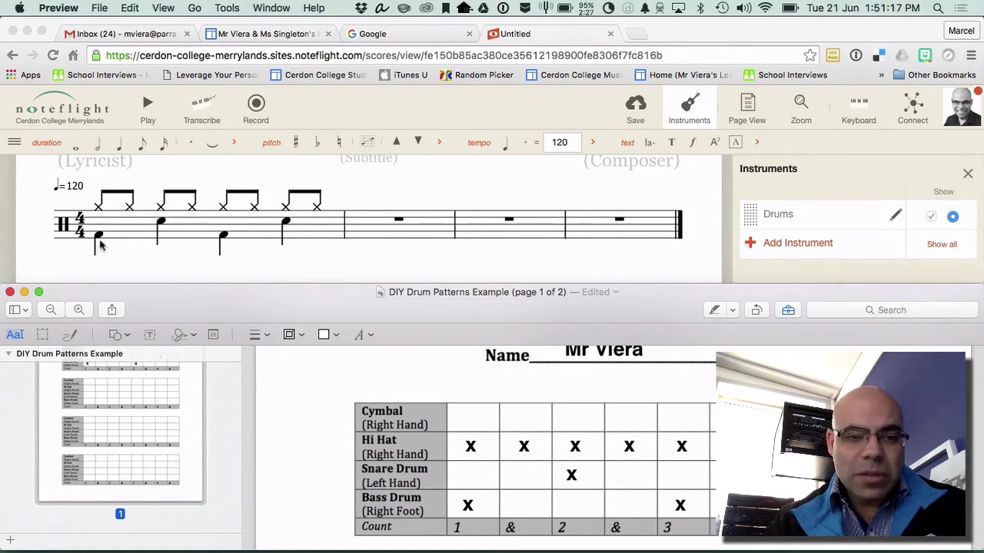
Step: Zoom the Chrome window with the Noteflight score back to full screen
left_click(161, 272)
key("ctrl+alt+super+m")
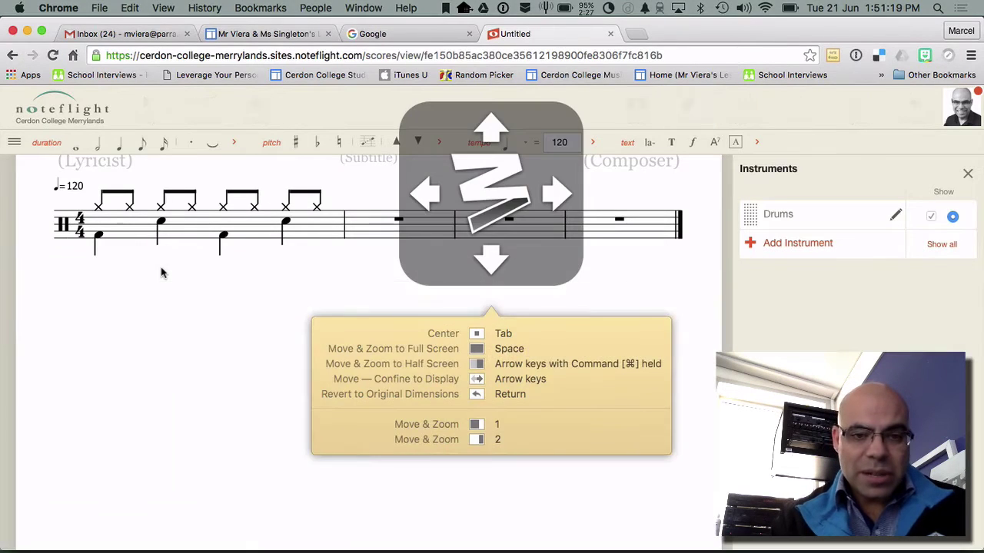
key("space")
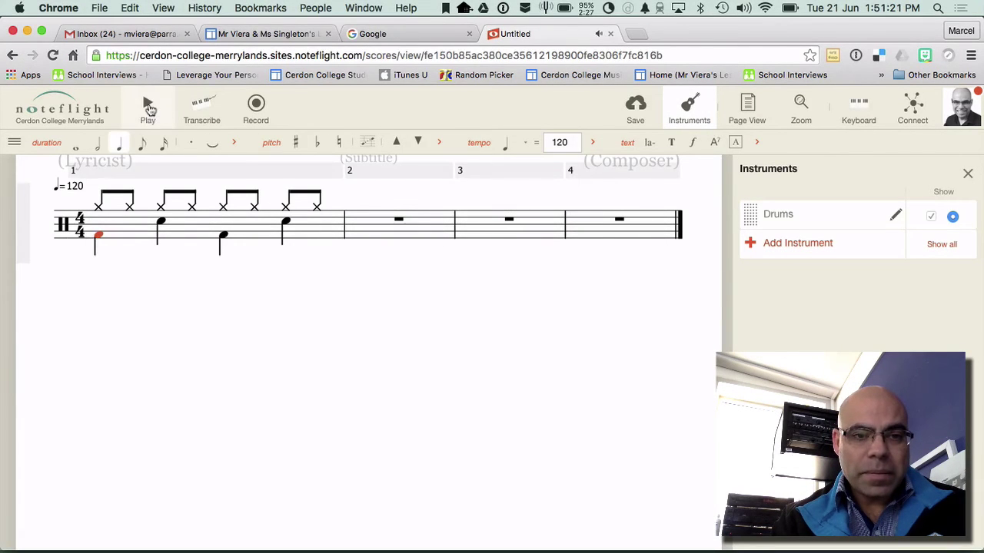
Step: Play bar 1's rock beat, then pause and rewind to the beginning
left_click(150, 107)
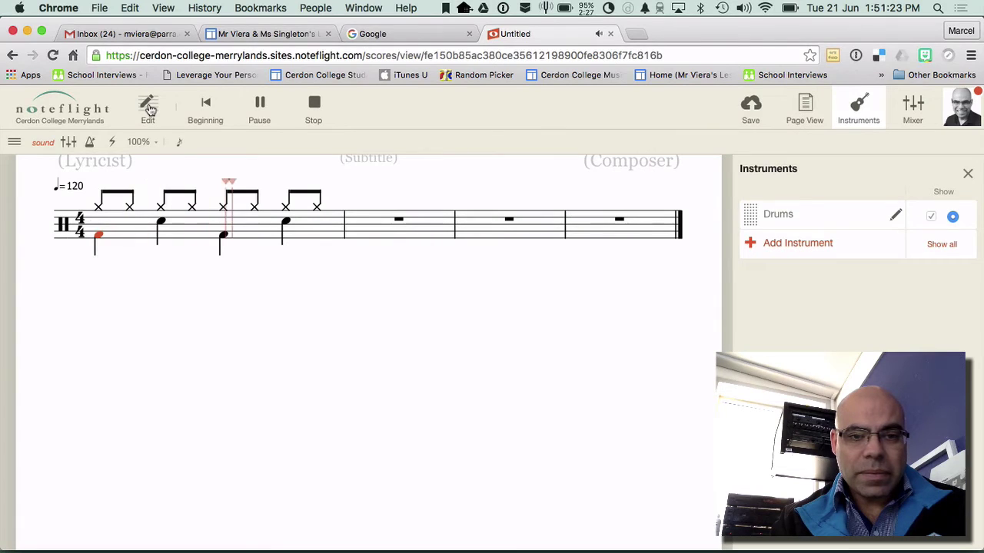
left_click(260, 108)
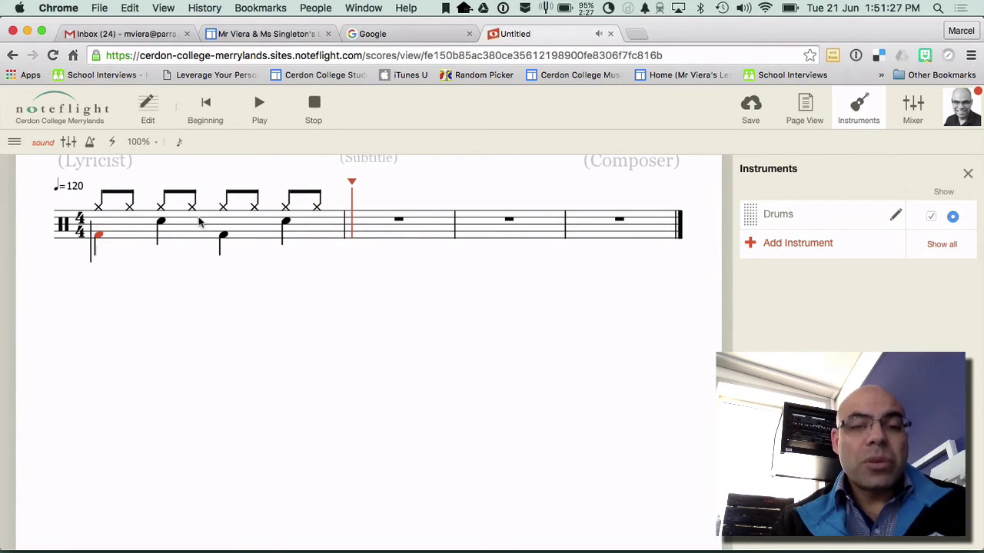
left_click(200, 222)
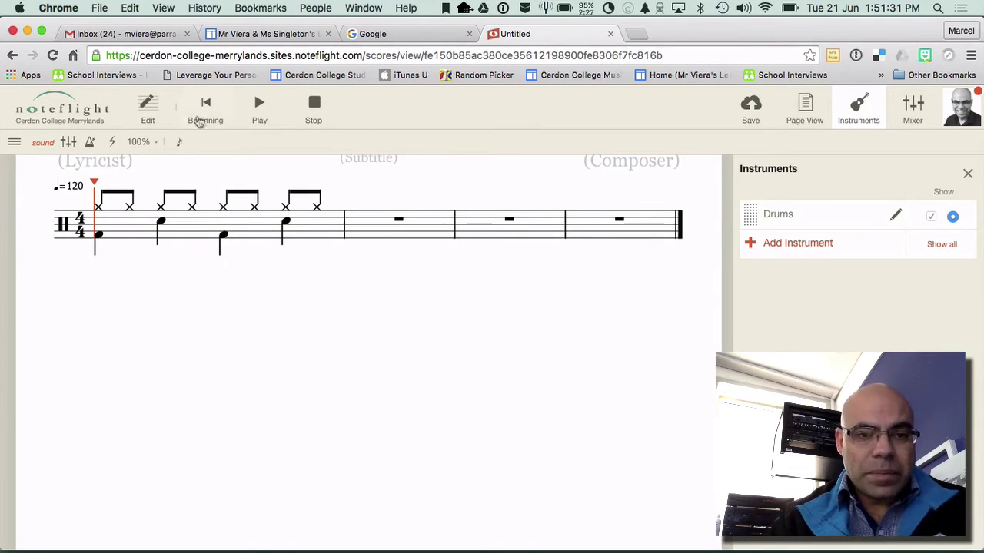
Step: Copy bar 1's drum pattern and paste it into bar 2
left_click(126, 234)
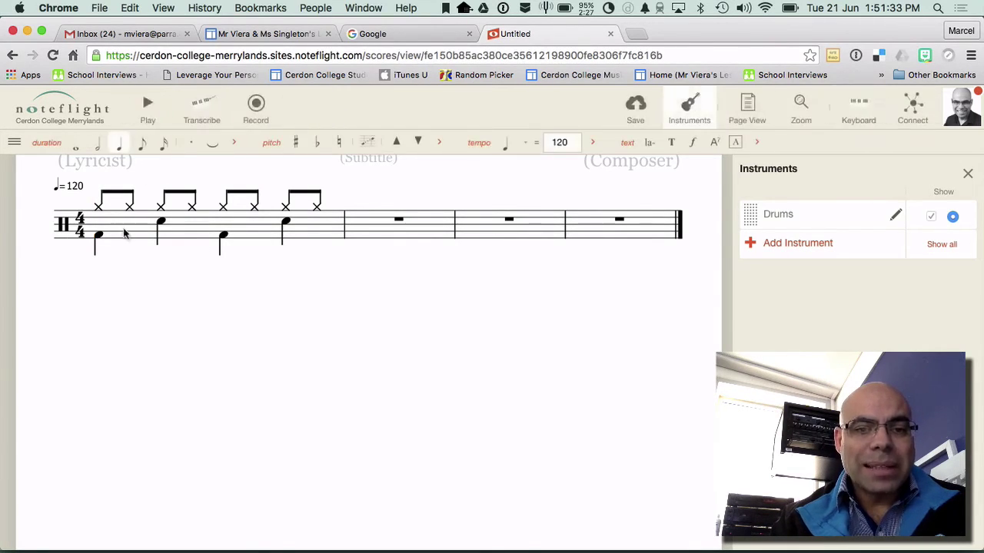
key("super+c")
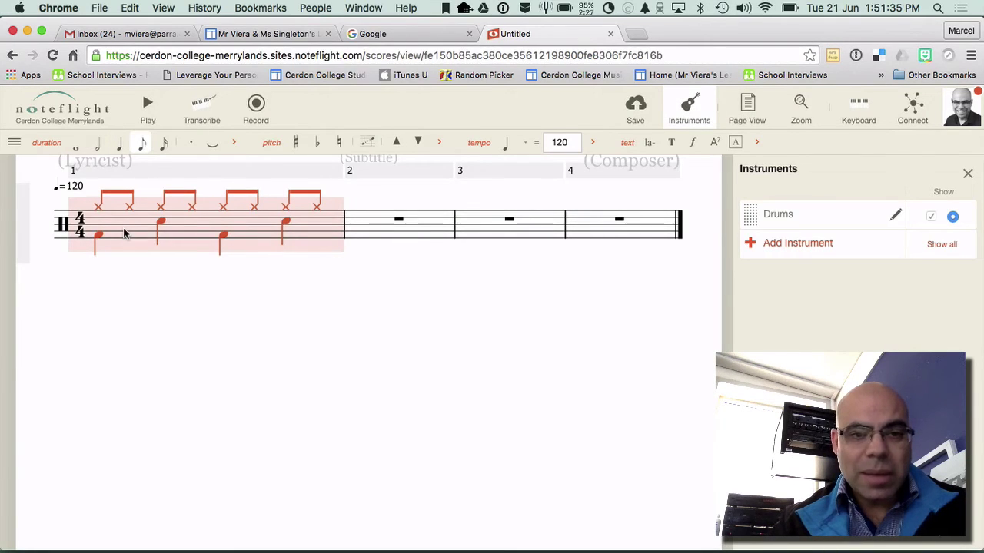
left_click(369, 231)
key("super+v")
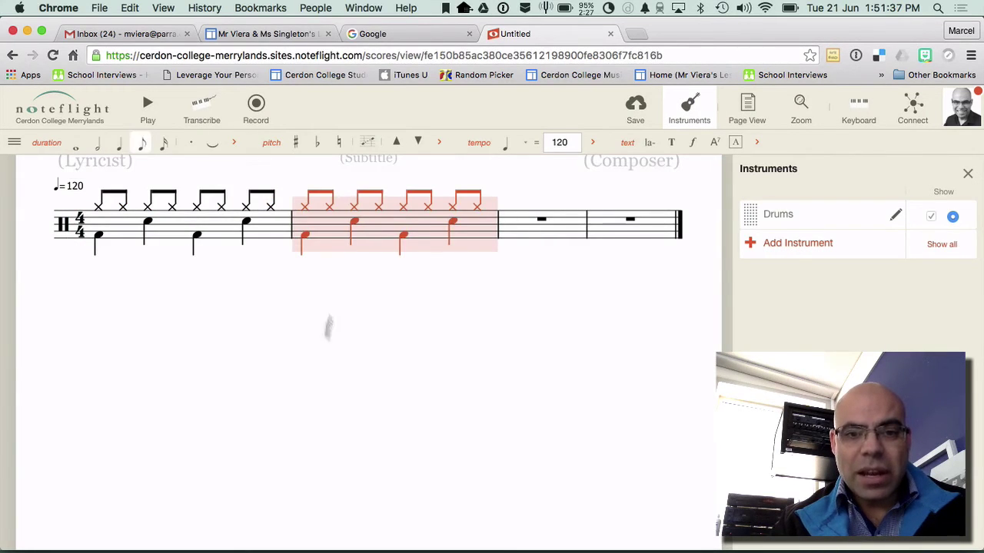
Step: Paste the rock beat into bars 3 and 4, then play all four bars from the first note
left_click(327, 359)
left_click(534, 225)
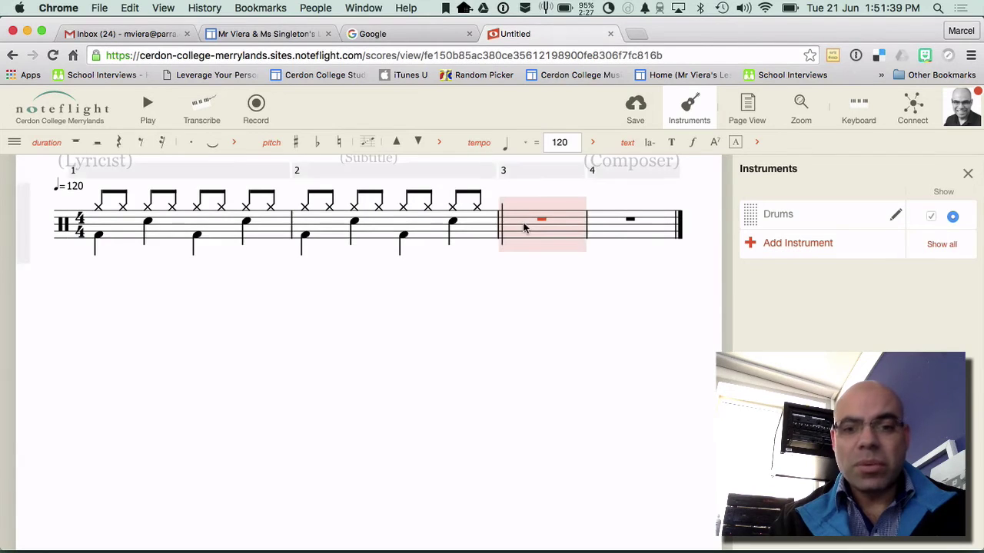
key("super+v")
left_click(631, 239)
key("super+v")
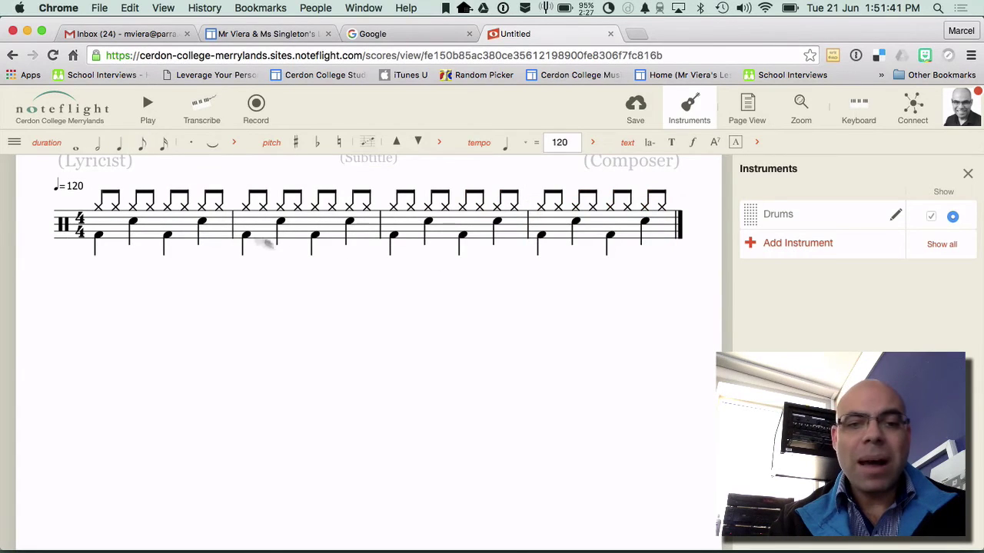
left_click(100, 236)
left_click(148, 116)
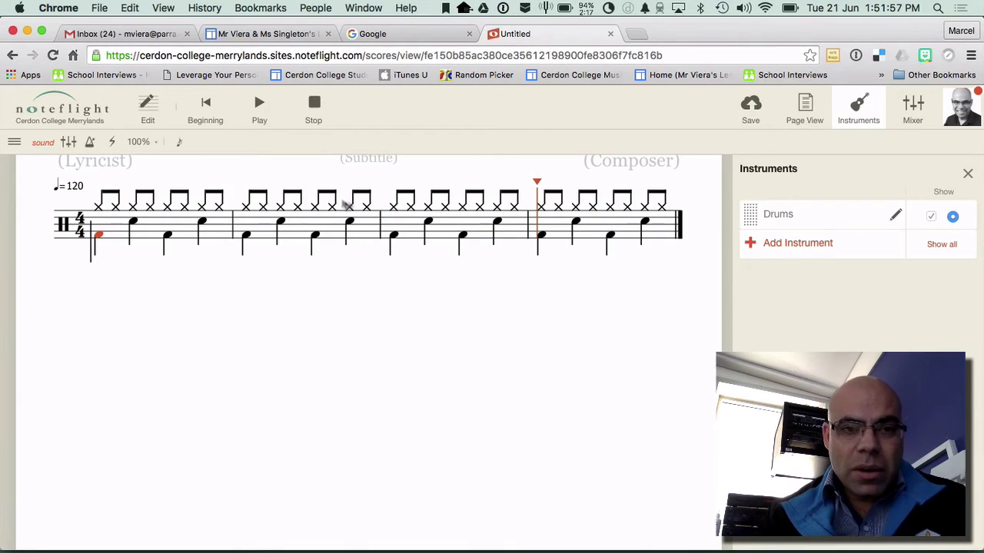
Step: Switch to the Preview worksheet and make it fill the screen
key("super+Tab")
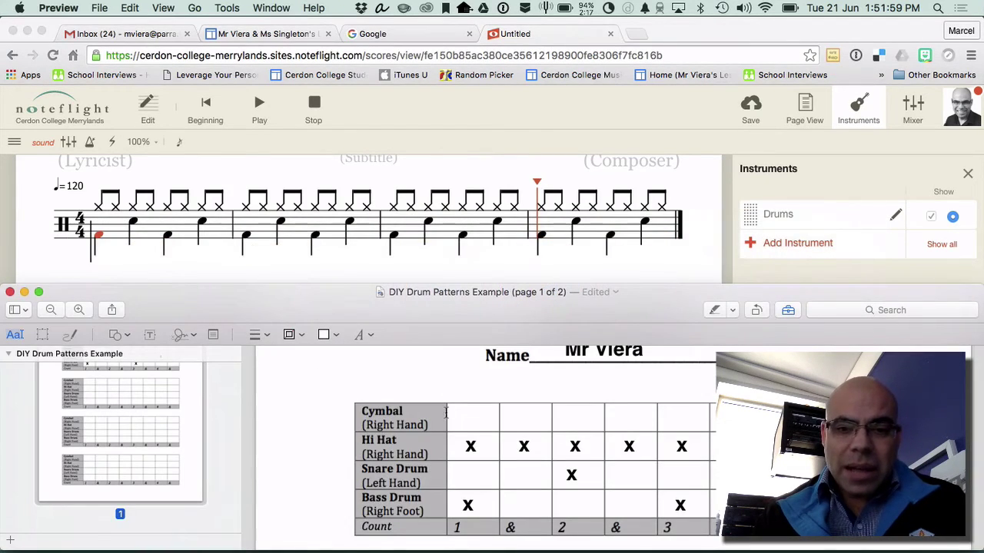
key("ctrl+alt+super+m")
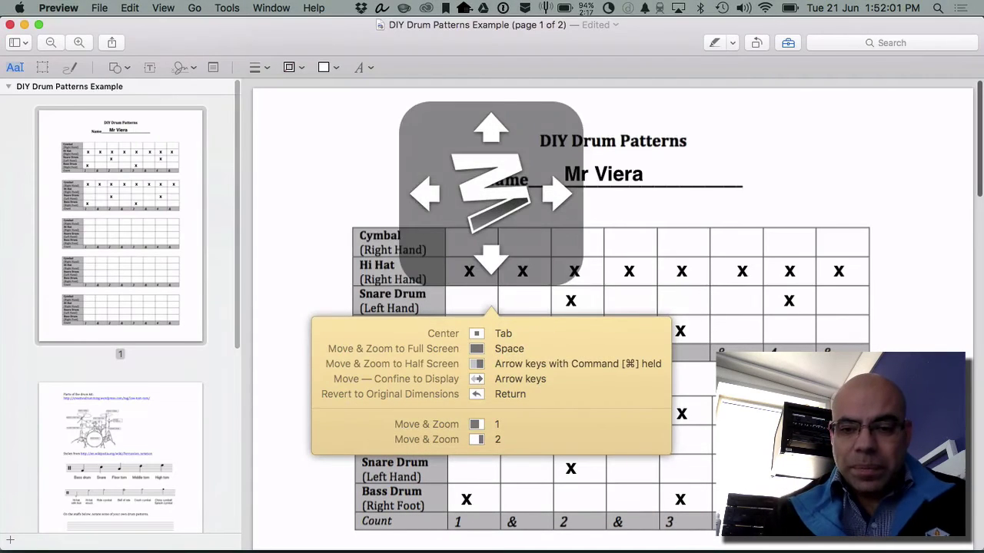
key("space")
Step: Select the five Cymbal-row X marks in the second table
left_click(470, 414)
left_click(522, 413, "shift")
left_click(573, 414, "shift")
left_click(627, 414, "shift")
left_click(678, 415, "shift")
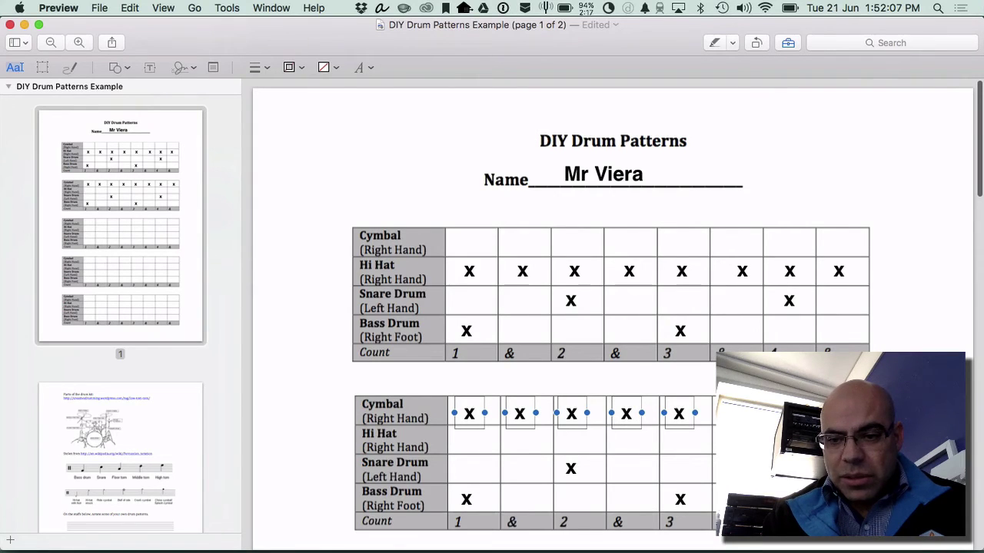
key("Escape")
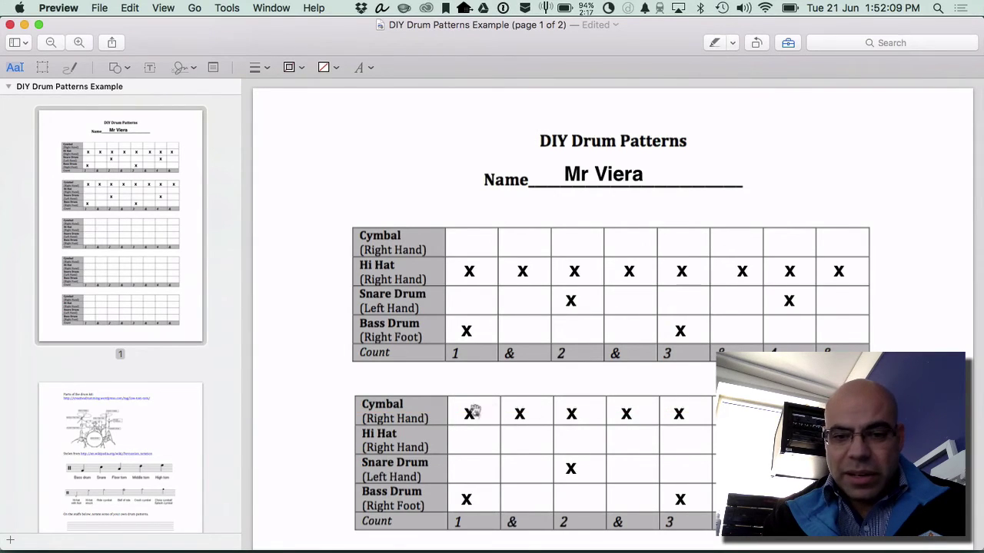
Step: Reselect the five Cymbal X marks and move them down into the Hi Hat row
left_click(469, 413)
left_click(521, 413, "shift")
left_click(572, 413, "shift")
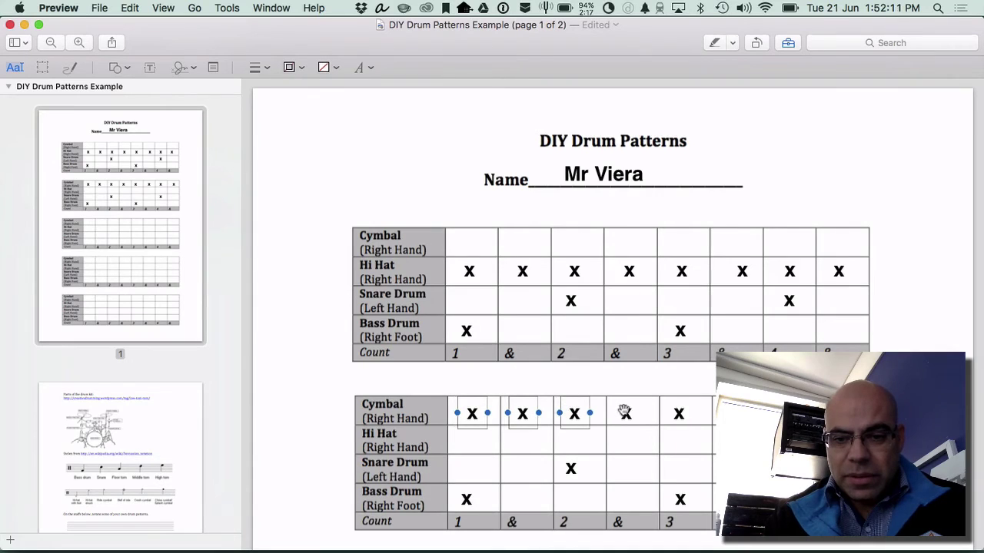
left_click(625, 412, "shift")
left_click(679, 413, "shift")
key("Left")
key("Left")
key("Left")
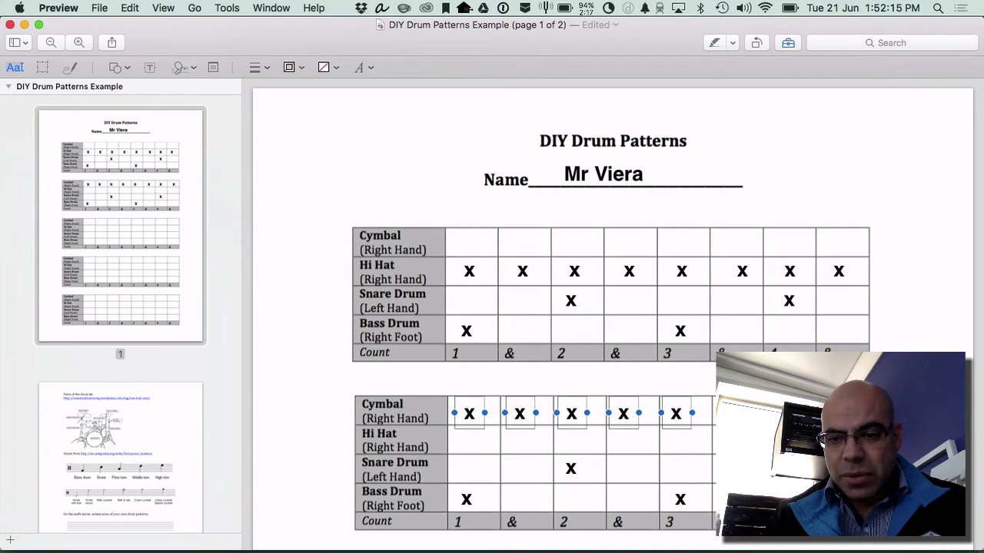
key("Down")
key("Down")
key("Down")
key("Down")
key("Down")
key("Down")
key("Down")
key("Down")
key("Down")
key("Down")
key("Down")
key("Down")
key("Down")
key("Down")
key("Down")
key("Down")
key("Down")
key("Down")
key("Down")
key("Down")
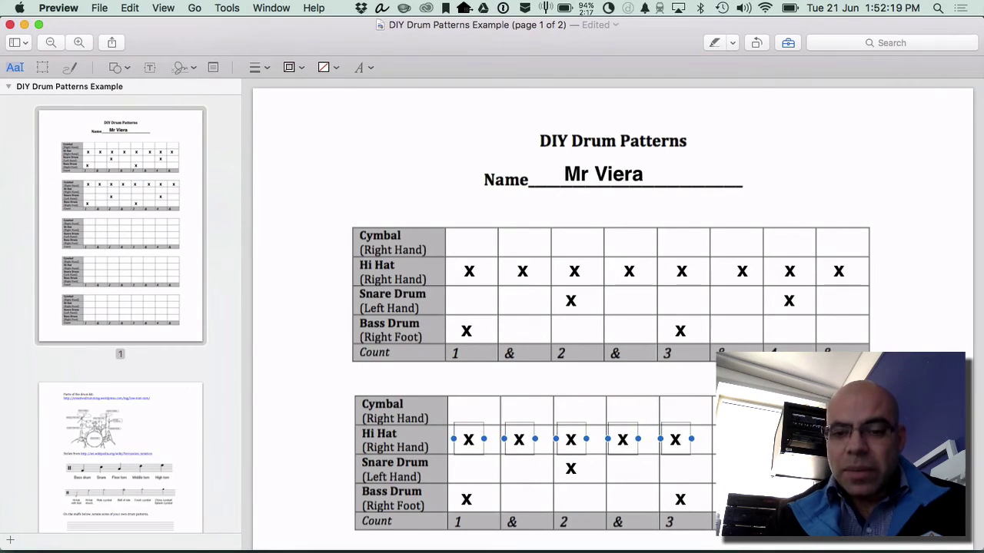
left_click(708, 500)
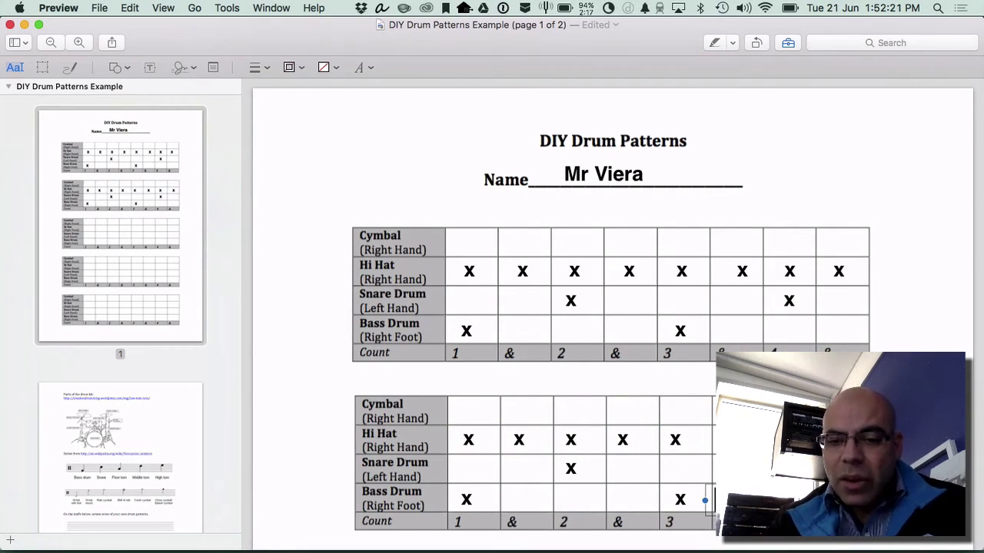
scroll(611, 323, "down", 3)
Step: Drag the second grid's beat-3 Bass Drum X rightward off beat 3, then return to Noteflight
scroll(709, 206, "down", 1)
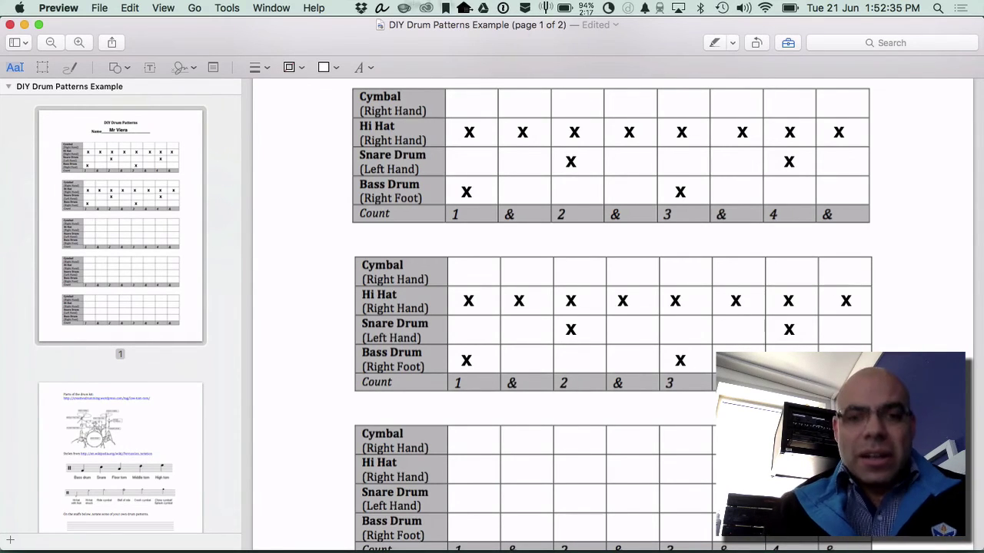
key("super+Tab")
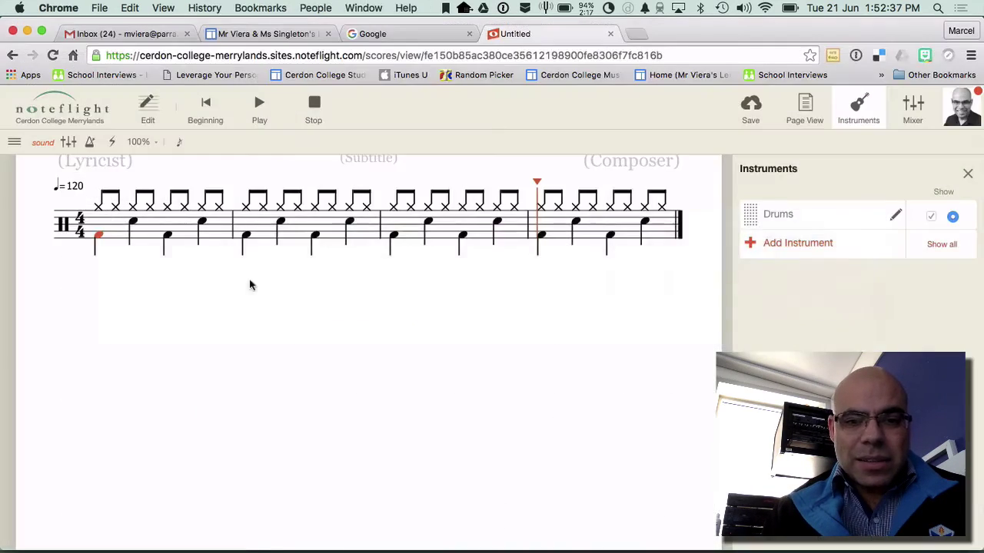
key("super+Tab")
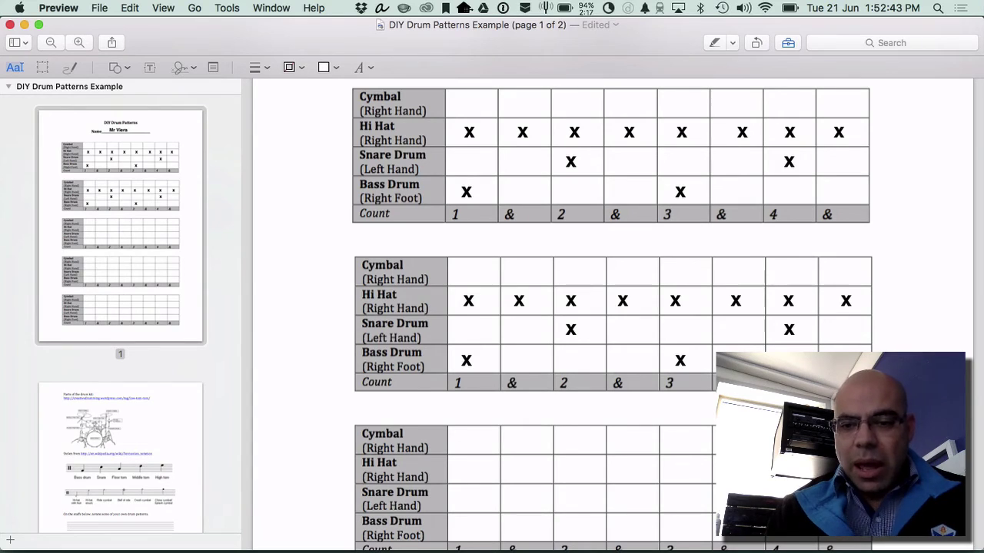
left_click(680, 361)
left_click_drag(680, 360, 731, 358)
left_click(708, 429)
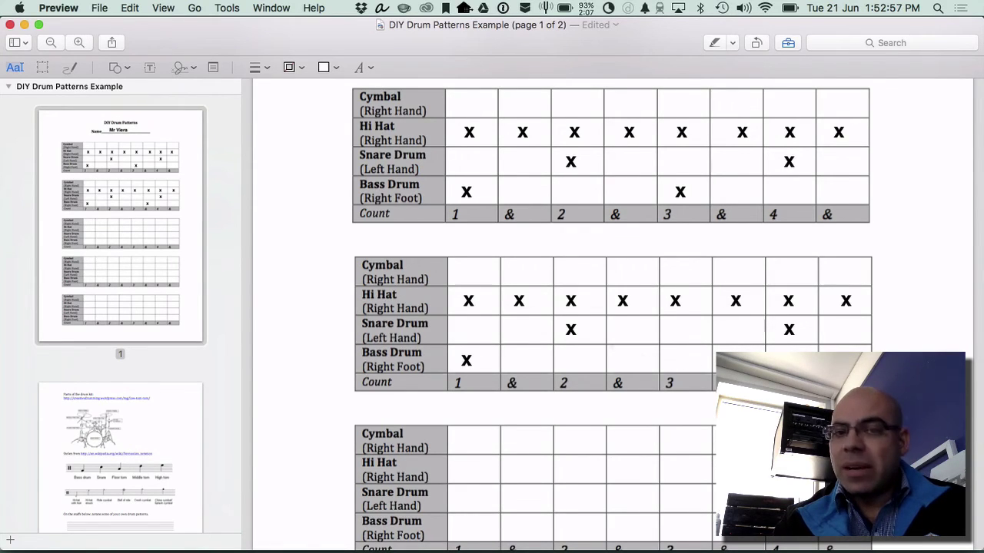
key("super+Tab")
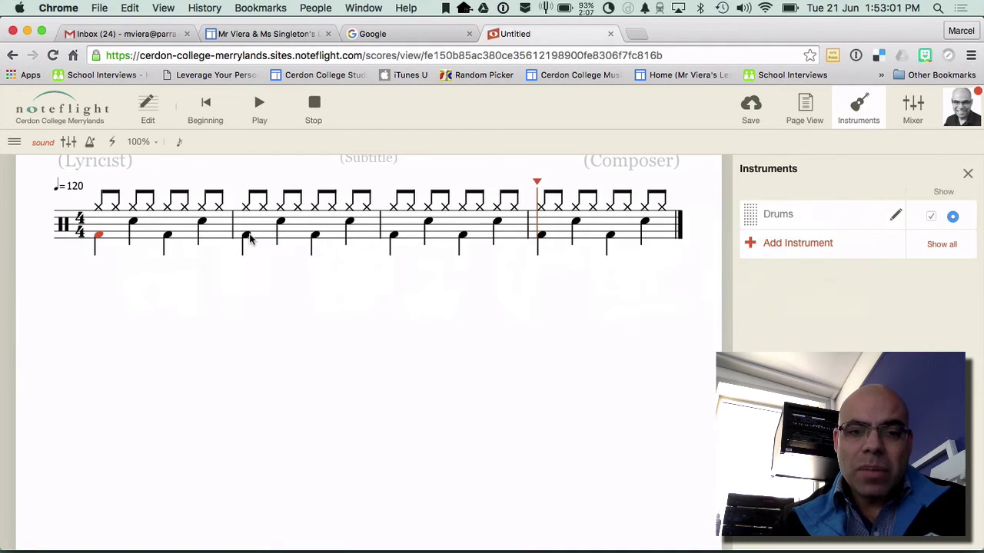
Step: Stop playback and make bar 2's beat 3 an eighth rest followed by an off-beat bass drum eighth
left_click(247, 237)
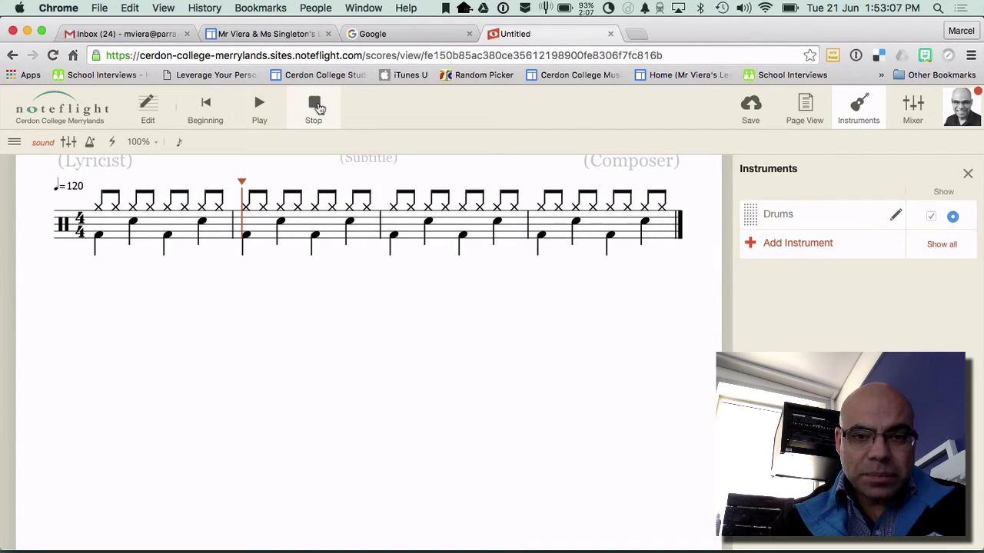
left_click(318, 107)
left_click(316, 237)
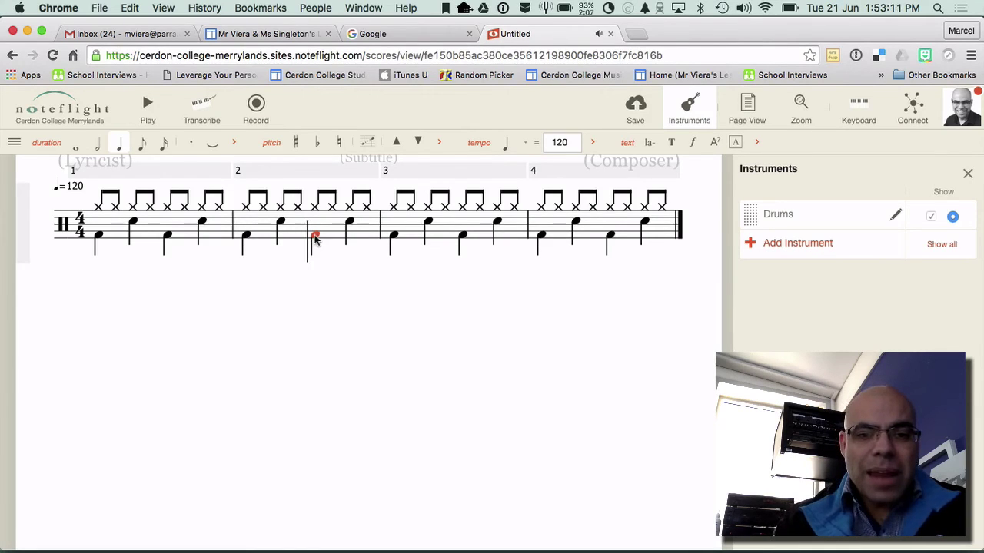
left_click(146, 146)
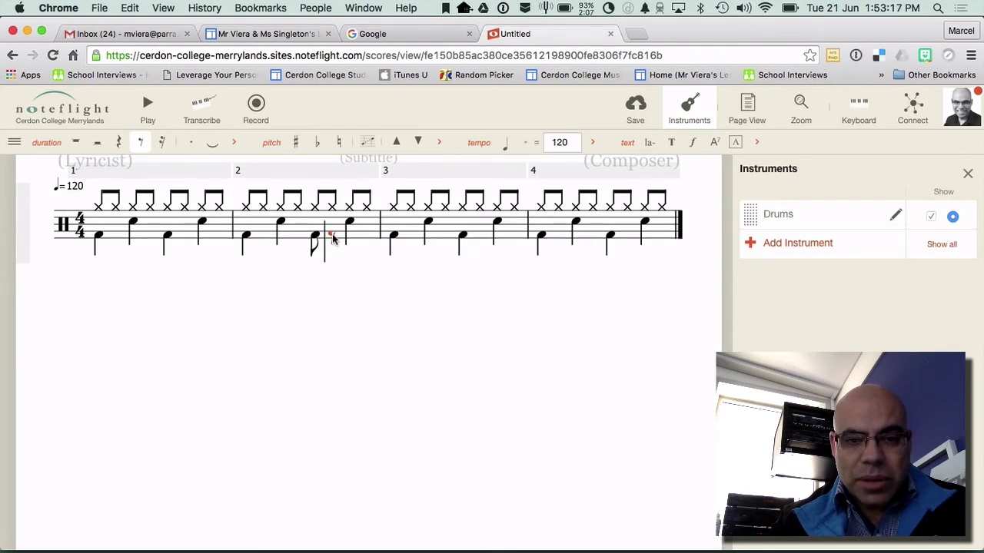
left_click(332, 236)
left_click(315, 235)
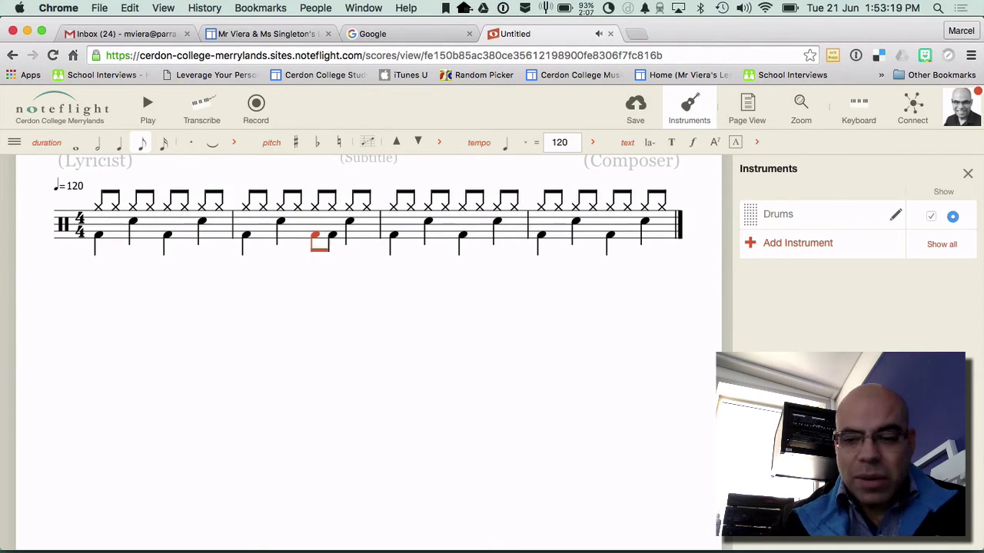
key("r")
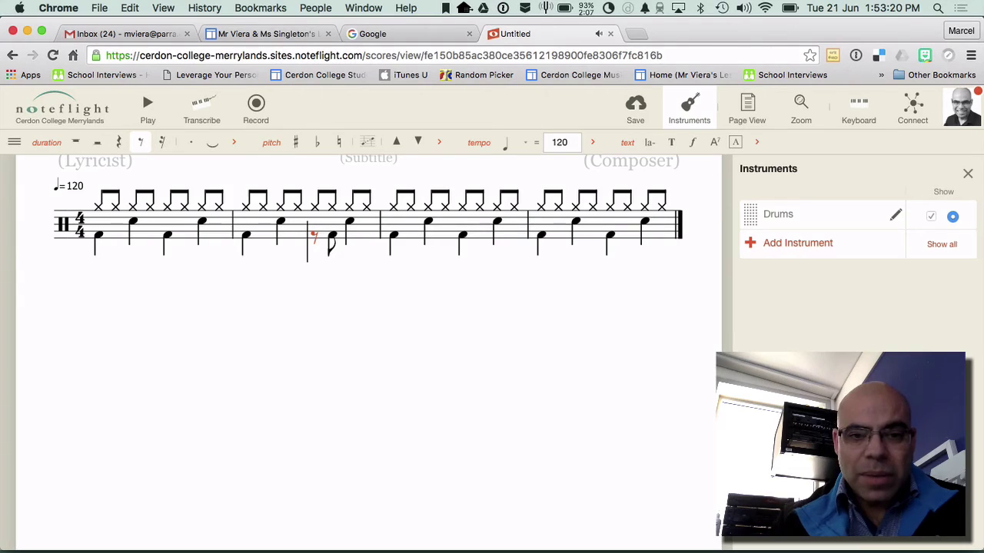
Step: Copy bar 2's syncopated bass rhythm into bar 4 and play the four-bar score from the start
left_click(325, 227)
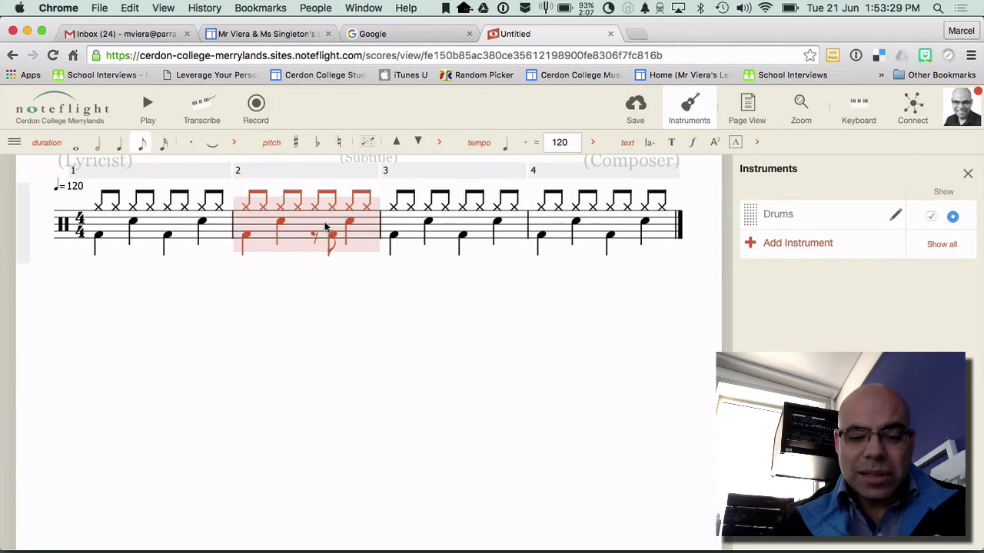
key("ctrl+c")
left_click(590, 227)
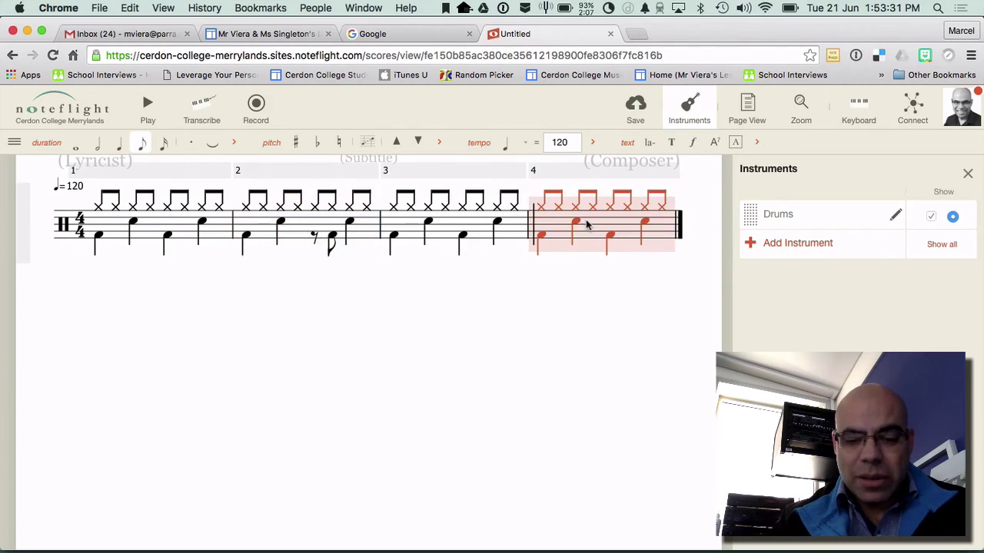
key("ctrl+v")
left_click(590, 282)
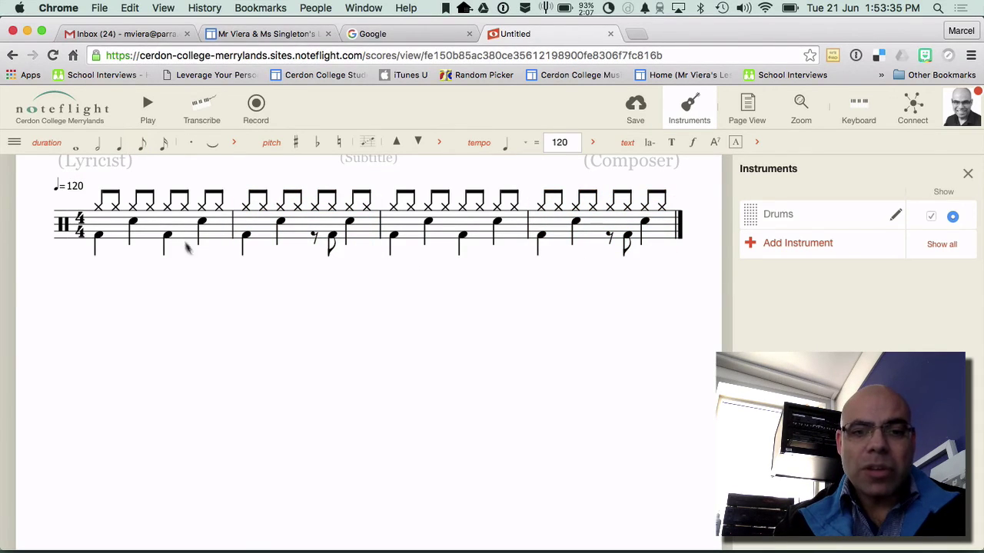
left_click(100, 238)
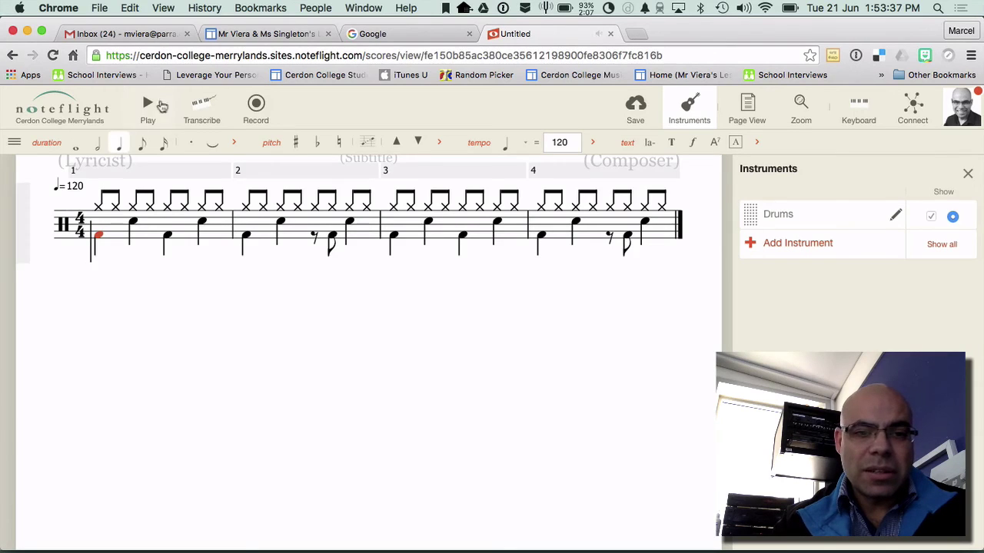
left_click(148, 112)
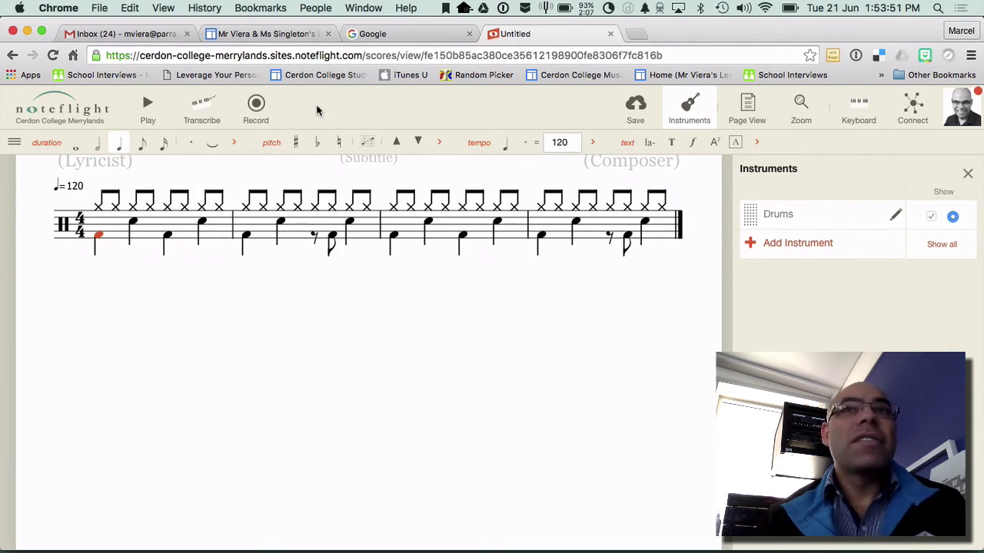
key("super+Tab")
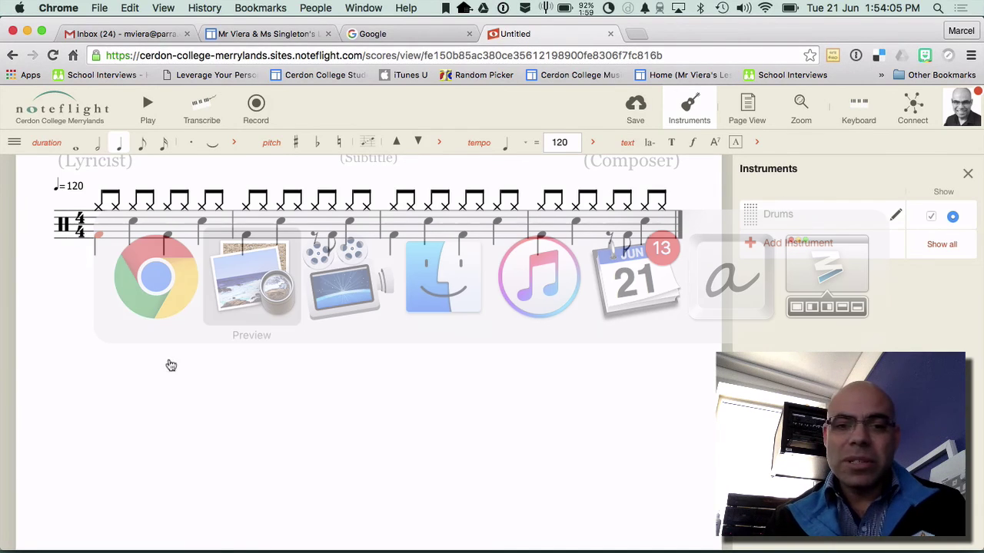
Step: Pick Preview in the app switcher to show the DIY Drum Patterns worksheet's page 1
left_click(277, 290)
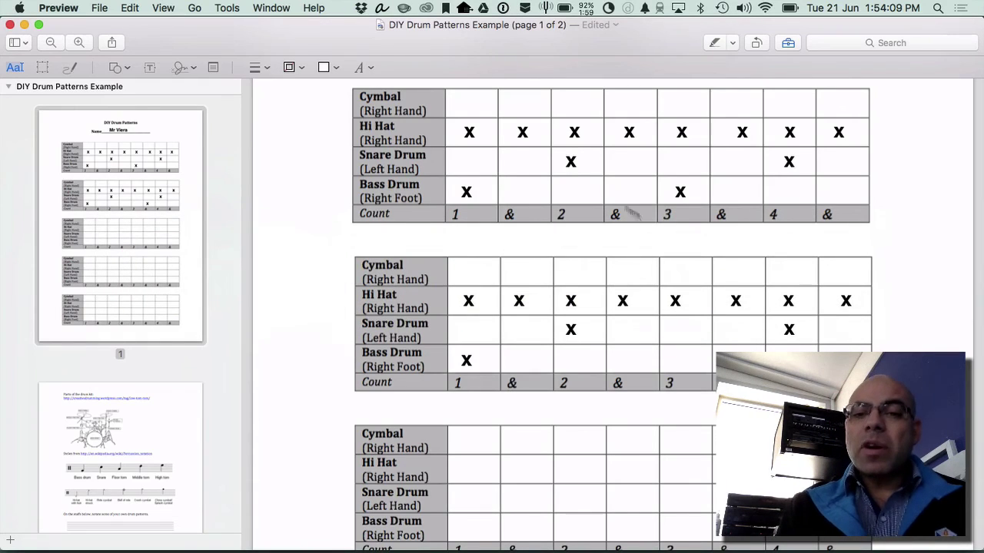